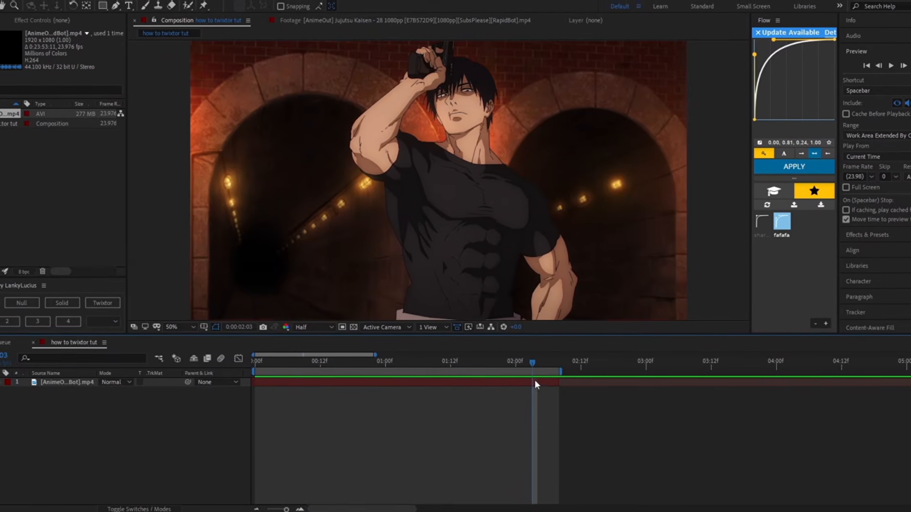
Step: Split the anime clip layer at every frame where the drawing changes, making the first cut at frame 2
drag(531, 360, 71, 390)
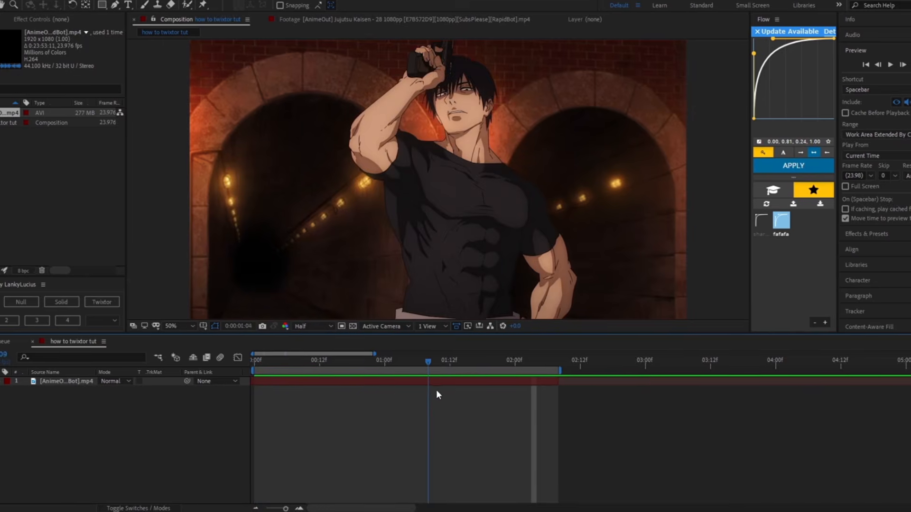
click(330, 381)
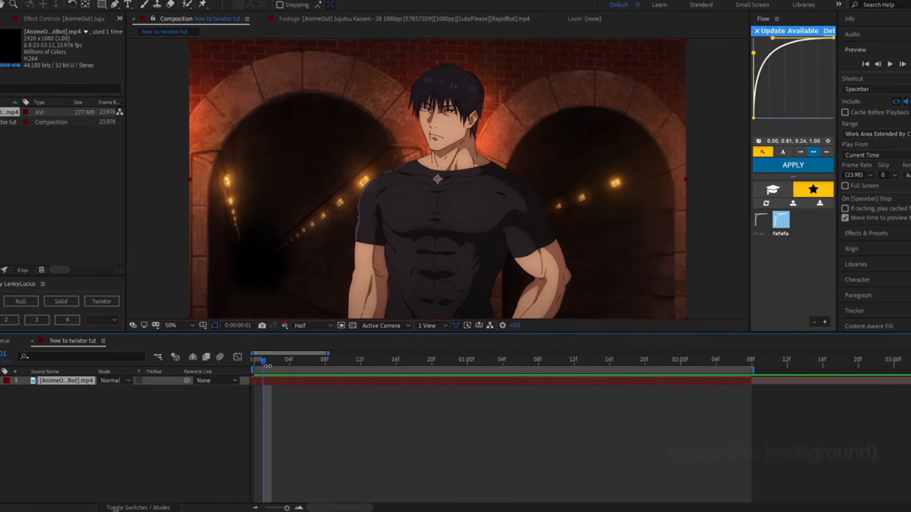
drag(265, 362, 272, 383)
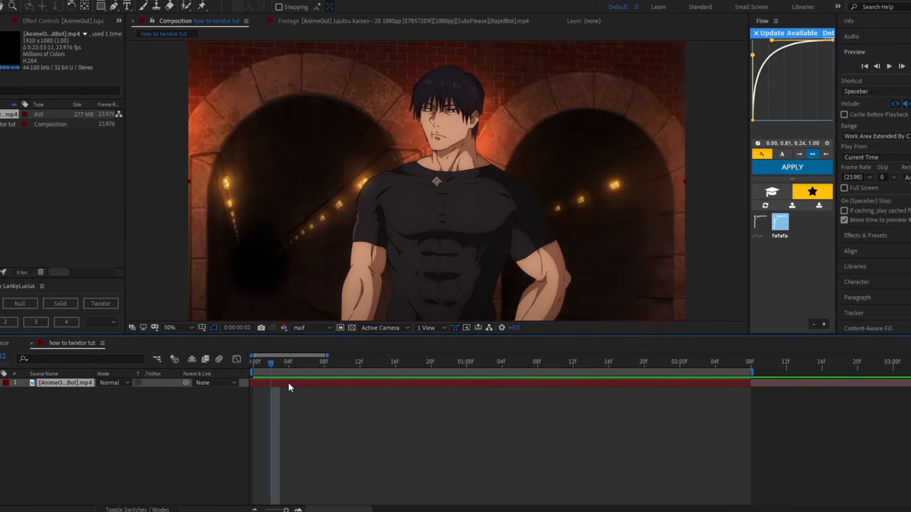
key(ctrl+shift+d)
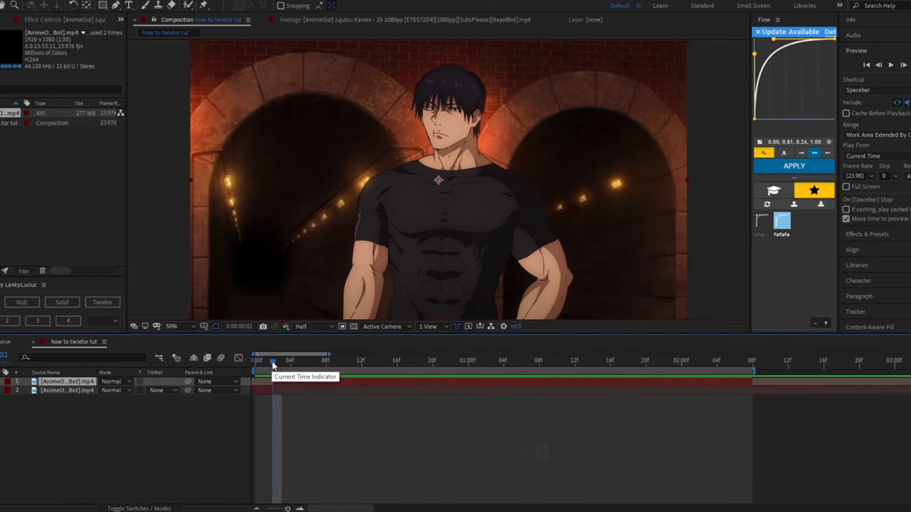
drag(272, 360, 297, 378)
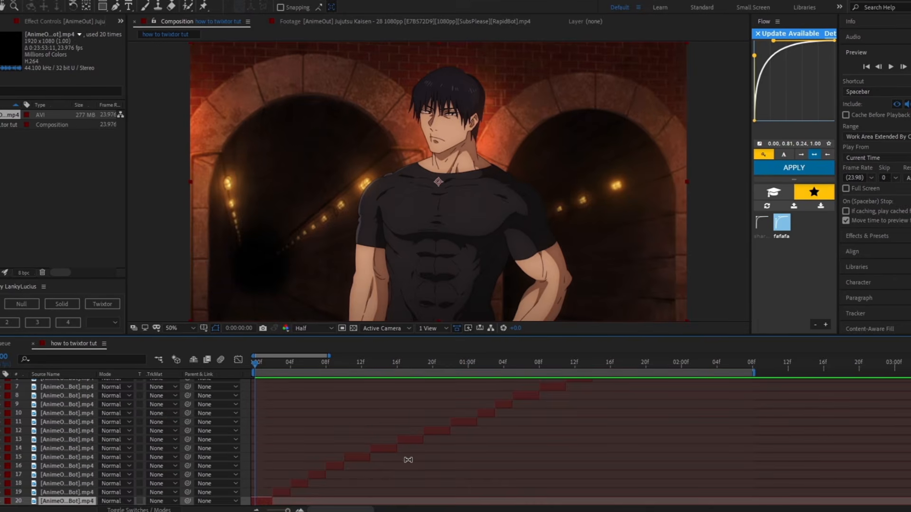
Step: Select all the split layers and trim their ends together so each piece lasts a single frame
scroll(443, 443, up, 3)
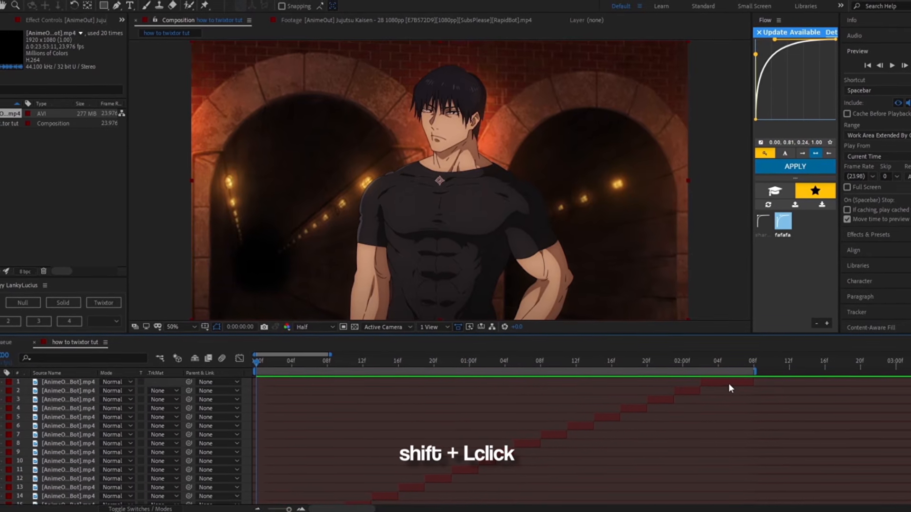
shift+click(728, 382)
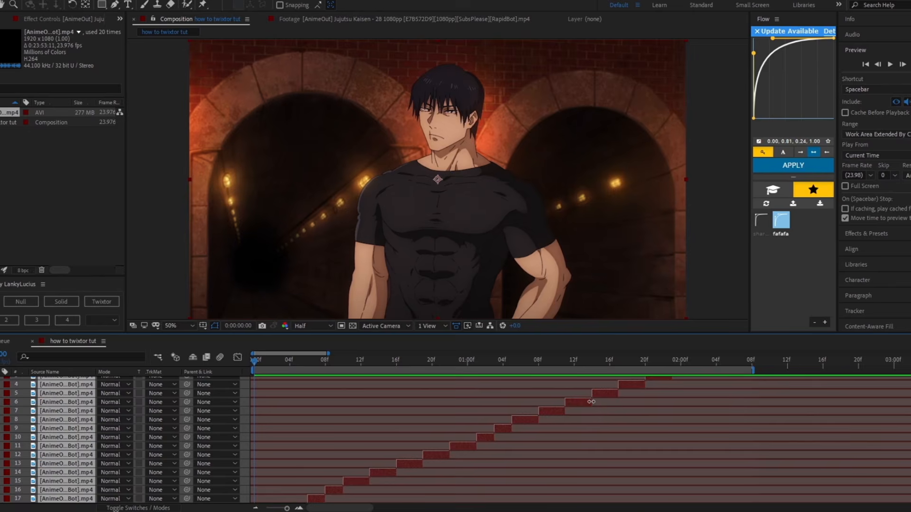
drag(592, 402, 310, 402)
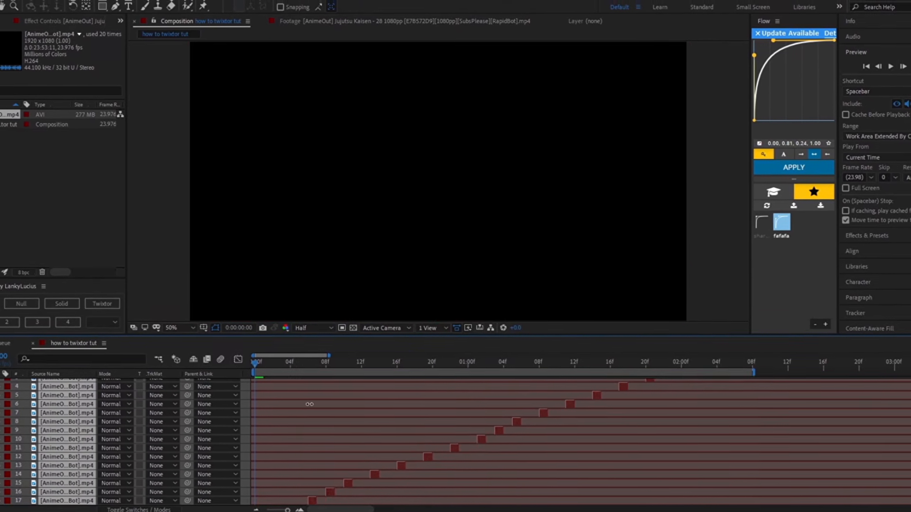
scroll(389, 463, down, 1)
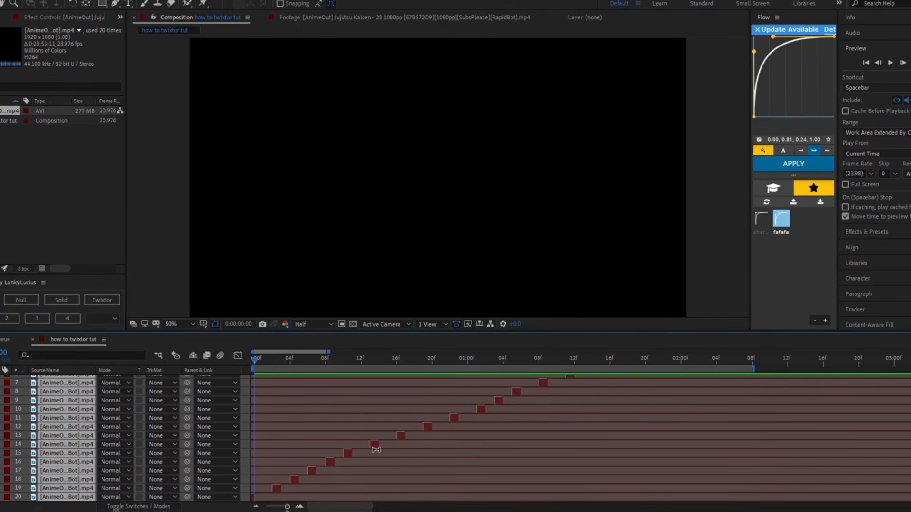
scroll(359, 434, up, 2)
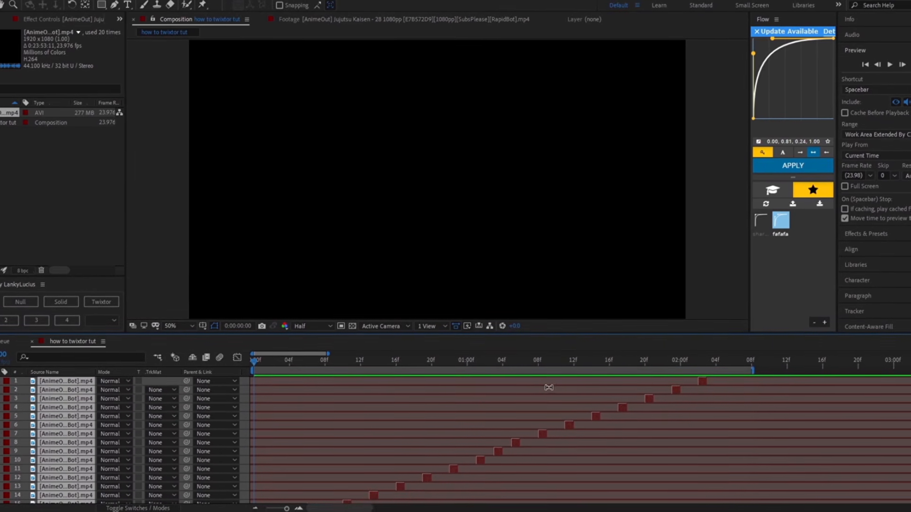
Step: Apply Sequence Layers to the trimmed pieces with Overlap turned off so they run back to back
right_click(481, 465)
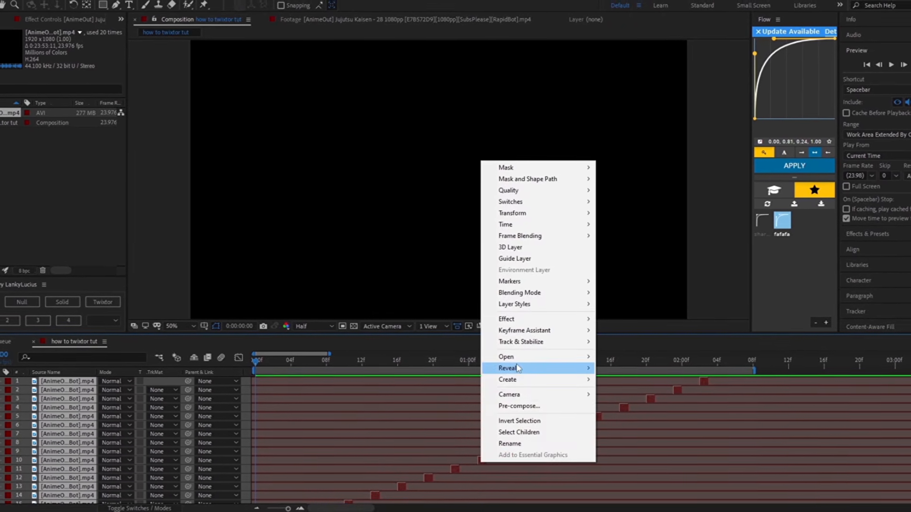
mouse_move(519, 357)
mouse_move(521, 330)
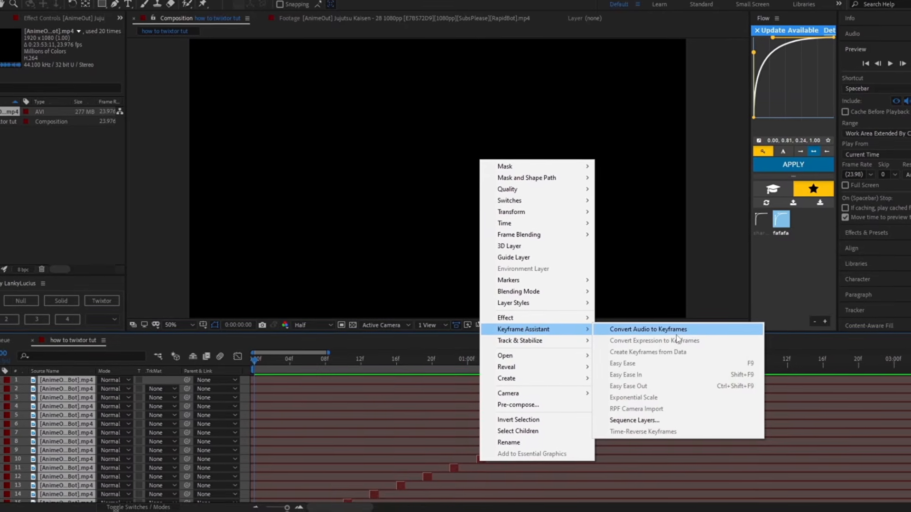
click(631, 421)
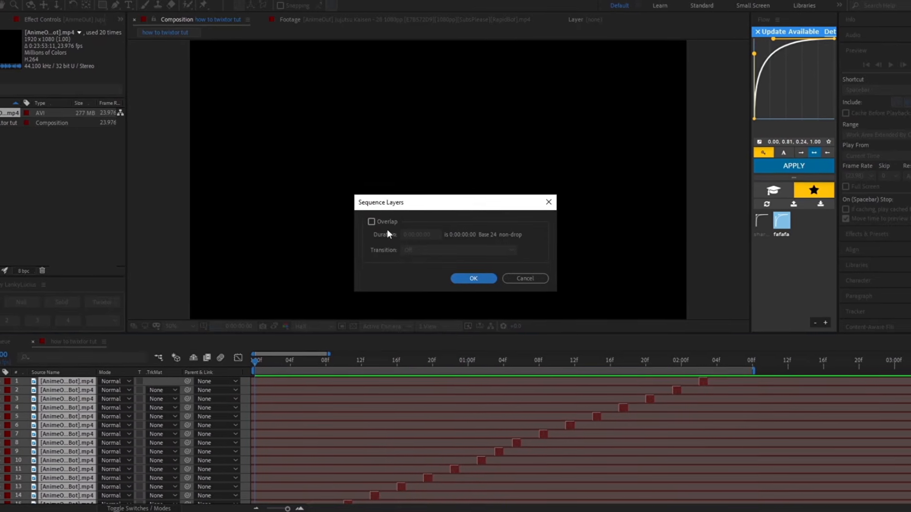
click(373, 222)
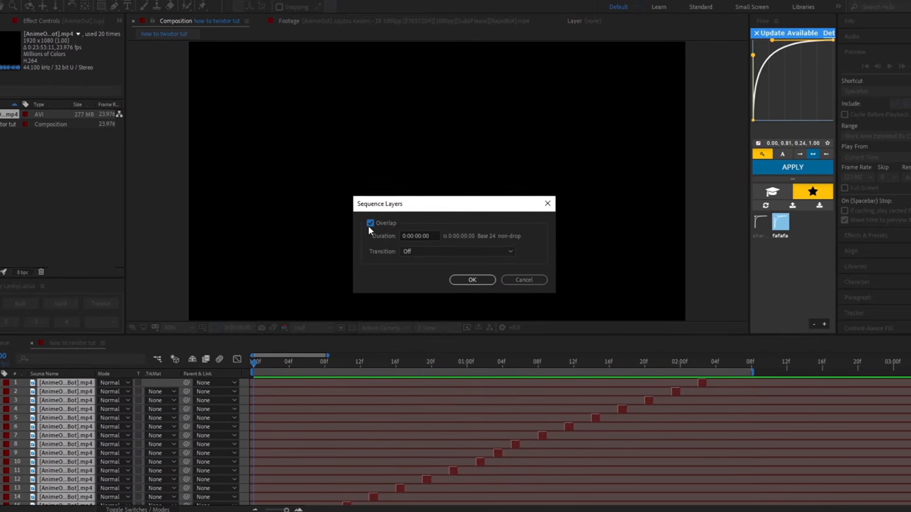
click(372, 222)
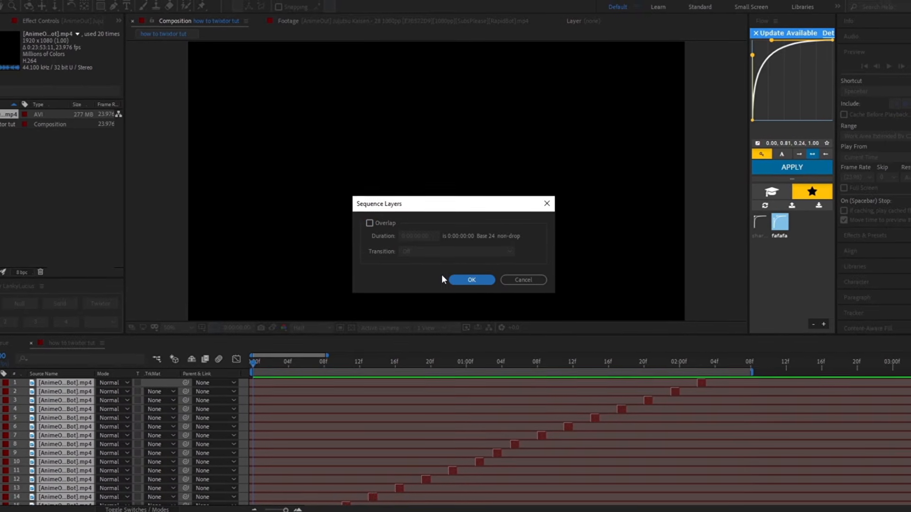
click(457, 276)
Step: Pre-compose the sequenced layers as Pre-comp 1, moving all attributes and adjusting the composition duration to the layers' time span
scroll(385, 396, down, 3)
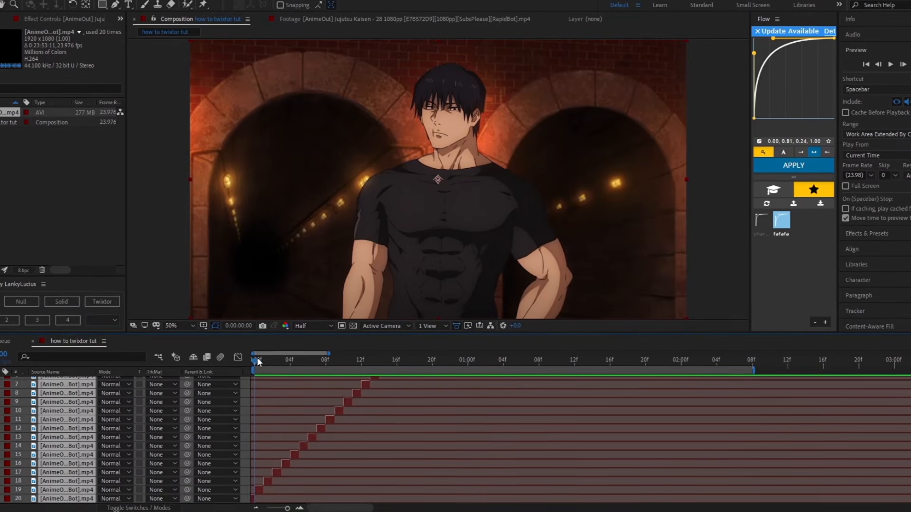
drag(254, 367, 254, 443)
scroll(330, 430, up, 3)
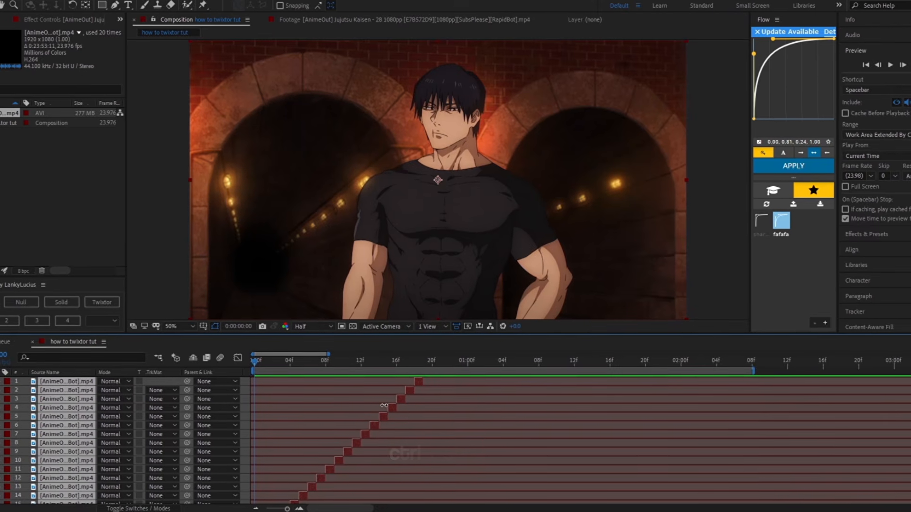
key(ctrl+shift+c)
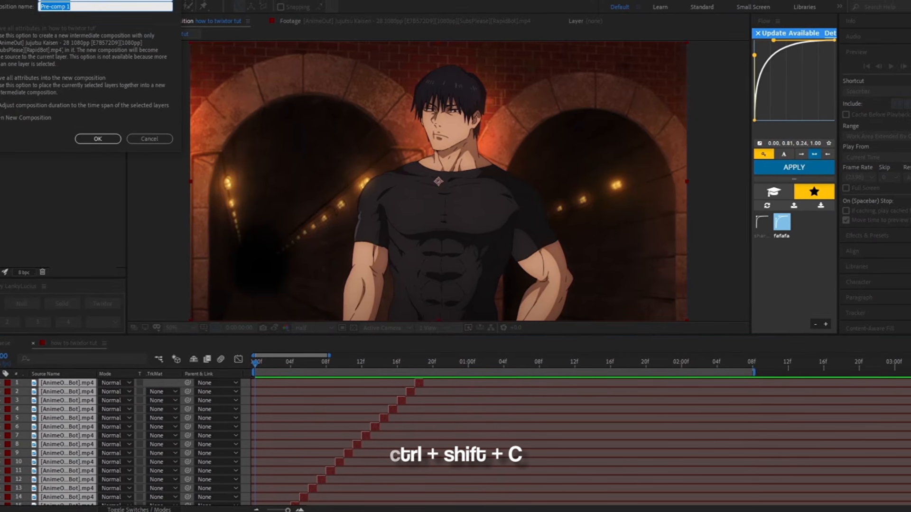
click(250, 231)
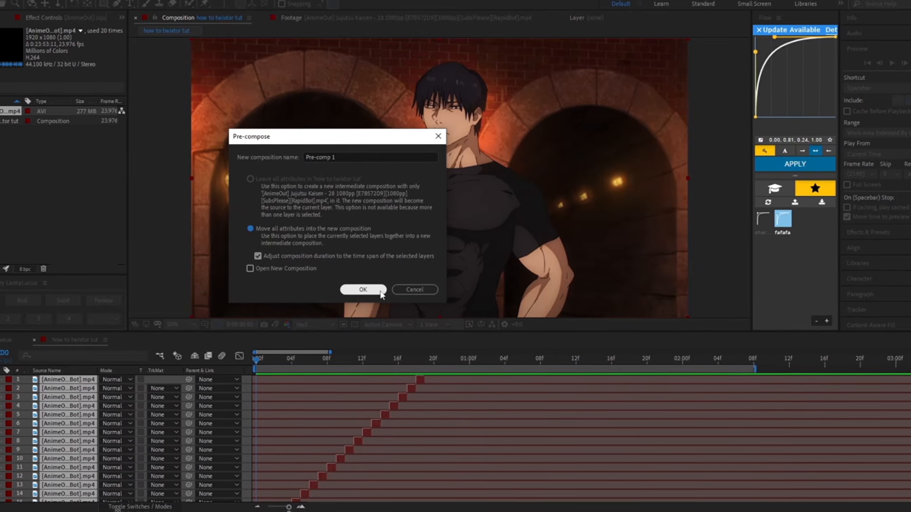
click(382, 292)
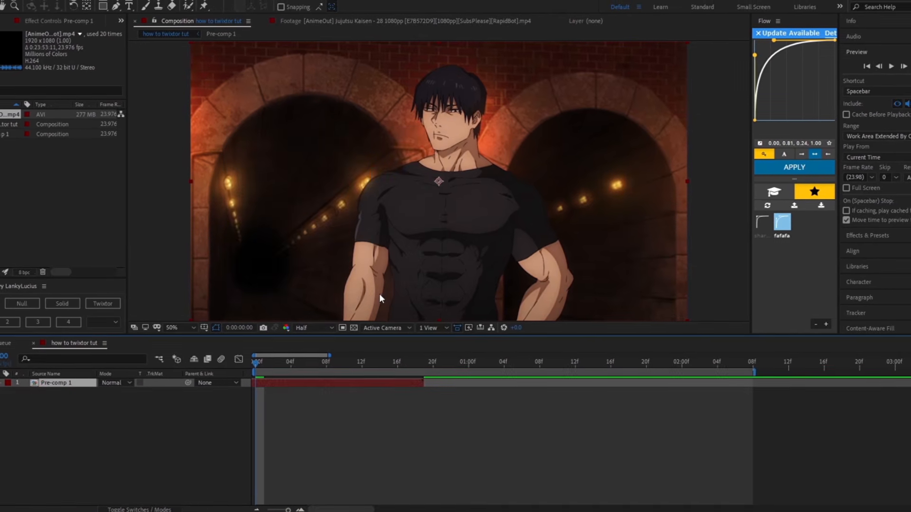
Step: Shorten the work area to the end of Pre-comp 1, preview the sped-up clip and return to the first frame
key(space)
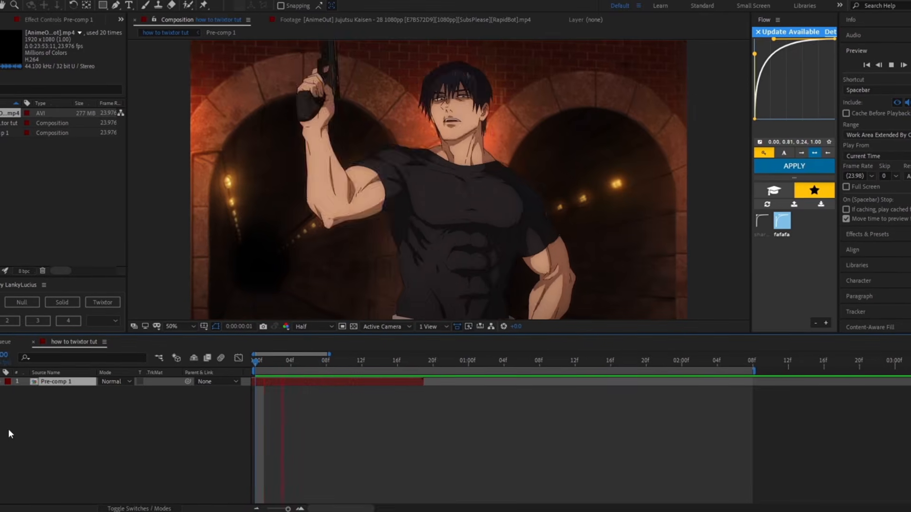
key(space)
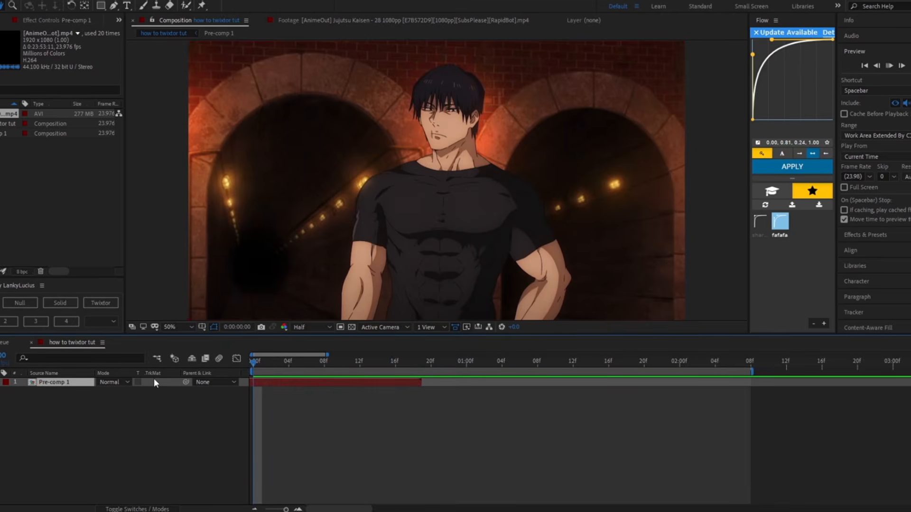
mouse_move(755, 371)
mouse_down()
mouse_move(419, 400)
mouse_move(425, 409)
mouse_up()
key(space)
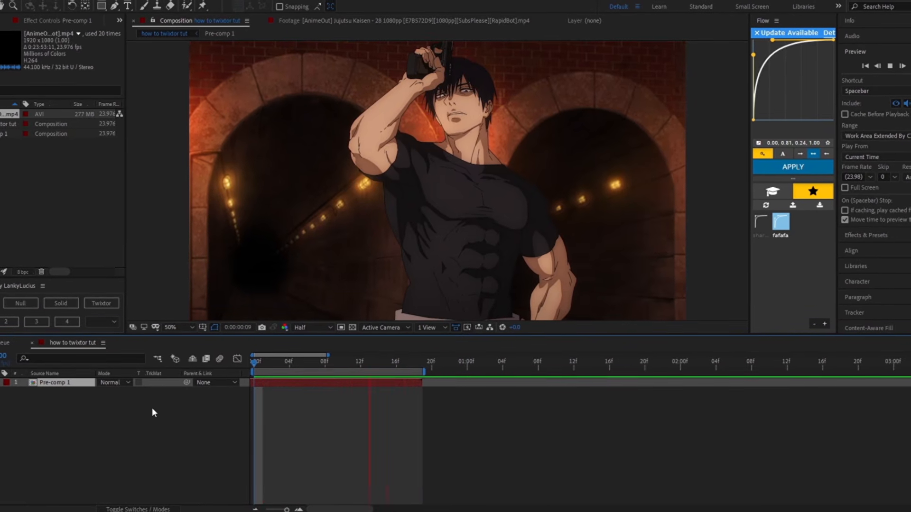
key(space)
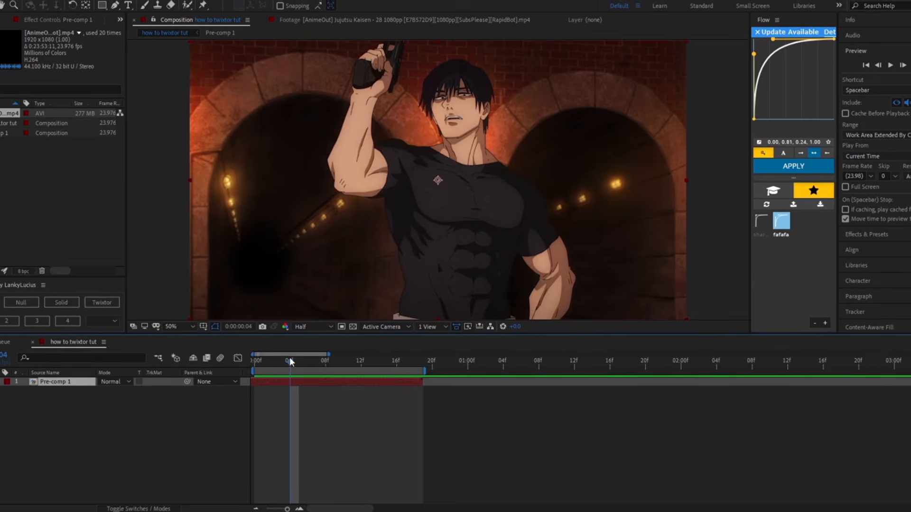
drag(290, 362, 251, 379)
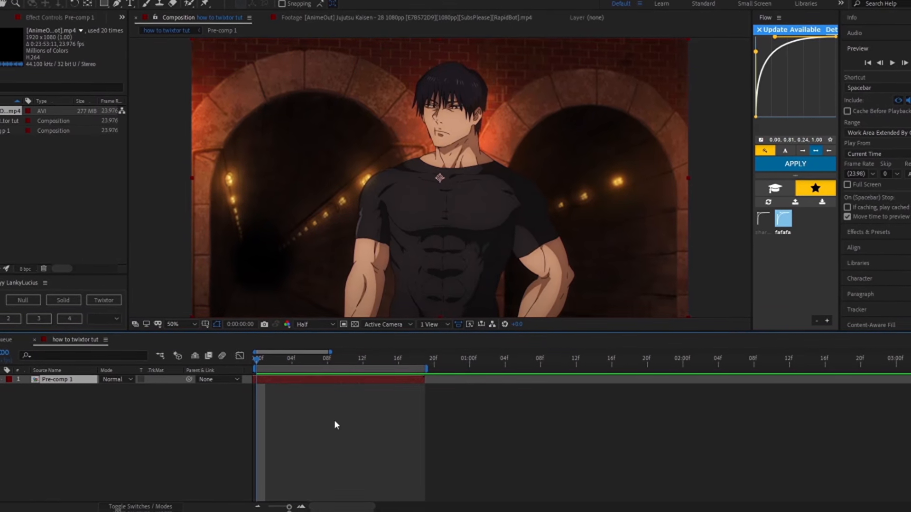
Step: Find the Twixtor Pro effect and apply it to Pre-comp 1
key(ctrl+space)
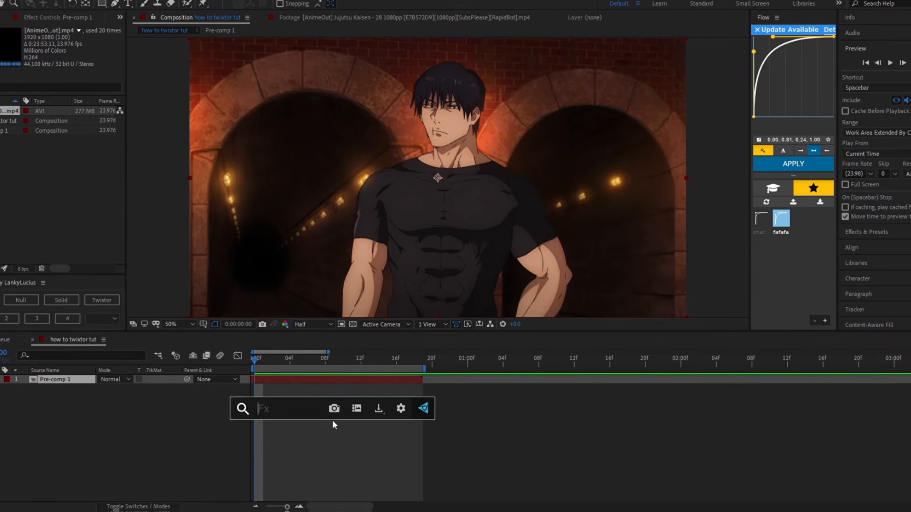
text(tw)
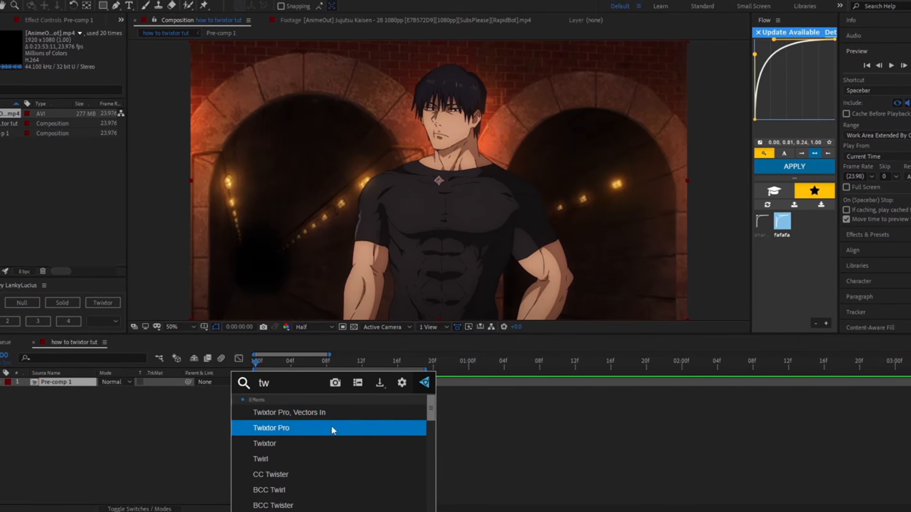
click(332, 428)
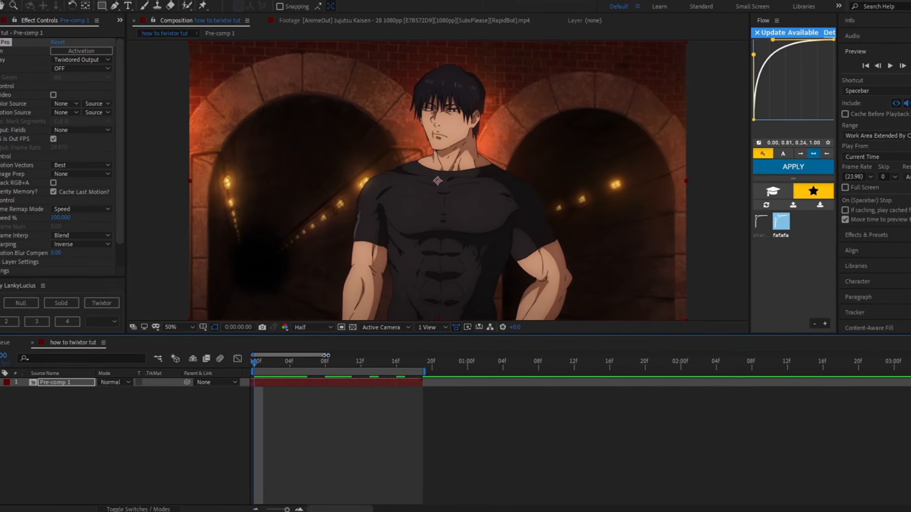
Step: Set Twixtor Pro's Image Prep to Contrast/Edge Enhance and its Time Remap Mode to Frame Number
drag(327, 356, 285, 356)
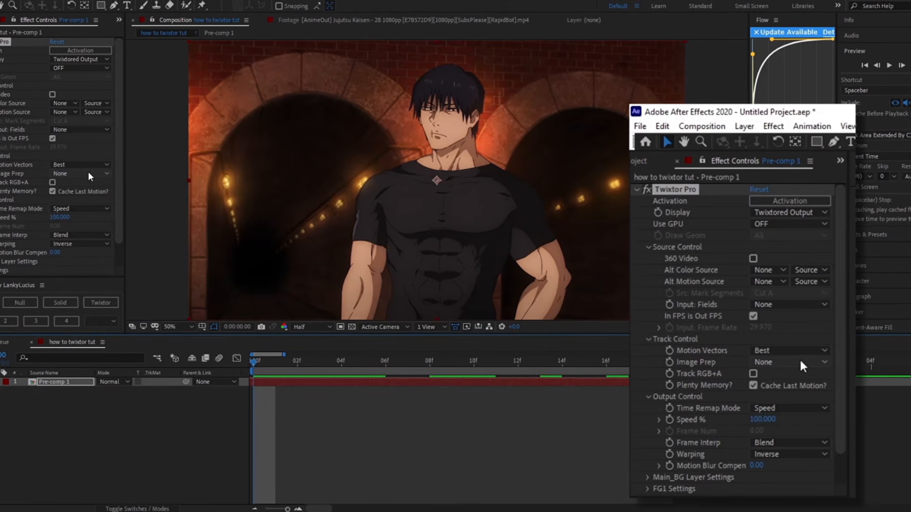
click(92, 174)
click(109, 199)
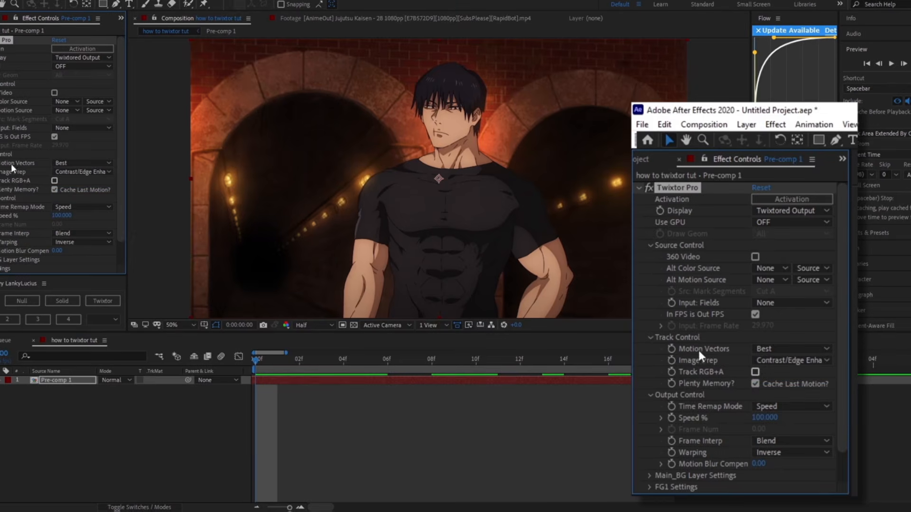
scroll(92, 183, down, 2)
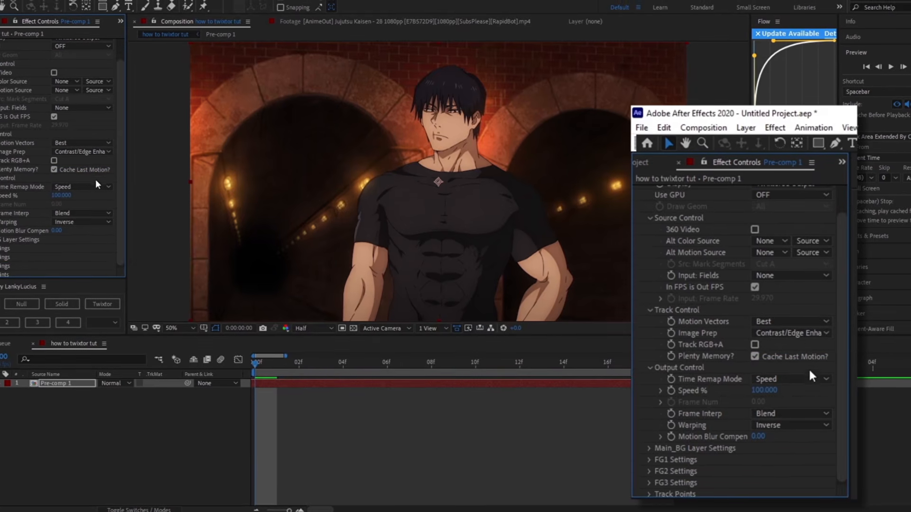
click(95, 186)
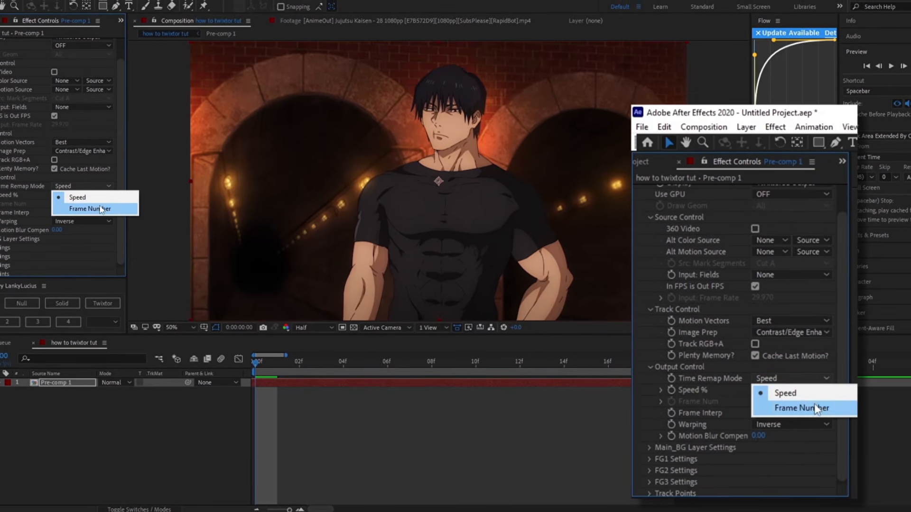
click(93, 207)
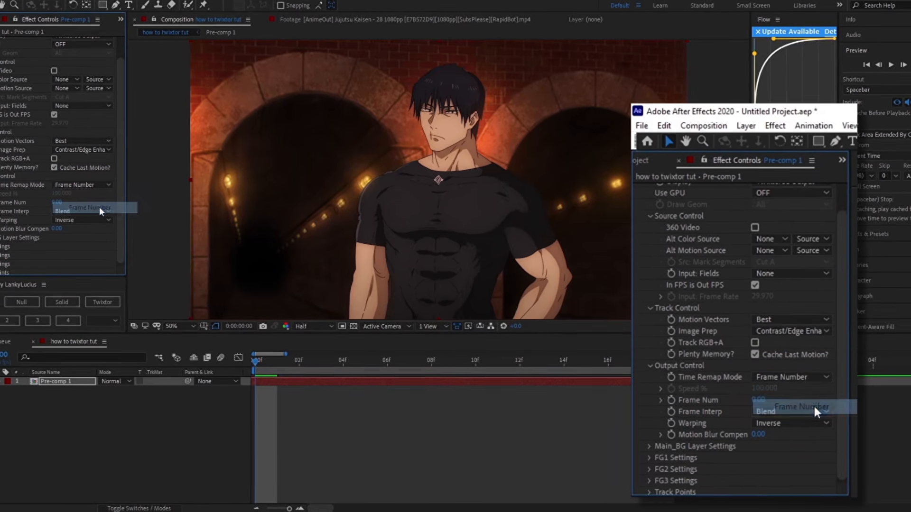
Step: Set Twixtor Pro's Frame Interp to Motion Weighted Blend and its Warping to Inverse w/ Smart Blend
click(781, 410)
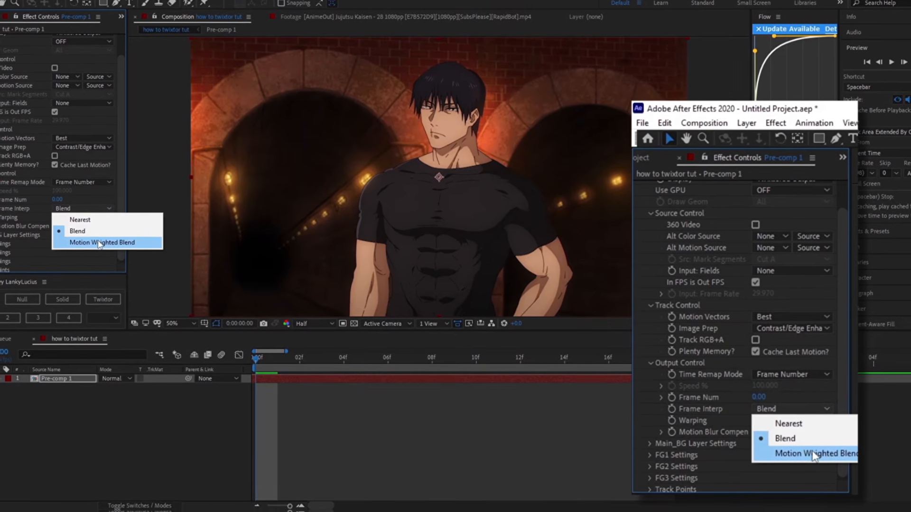
click(809, 453)
click(778, 426)
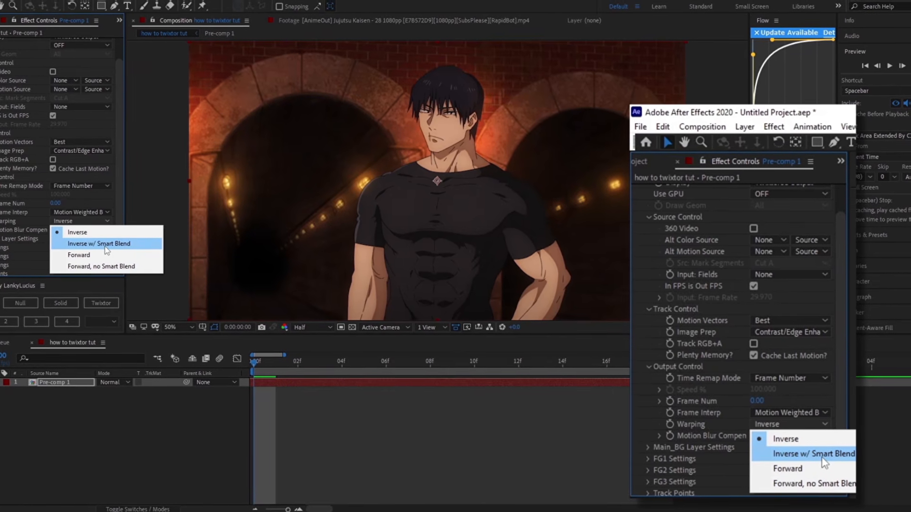
click(105, 245)
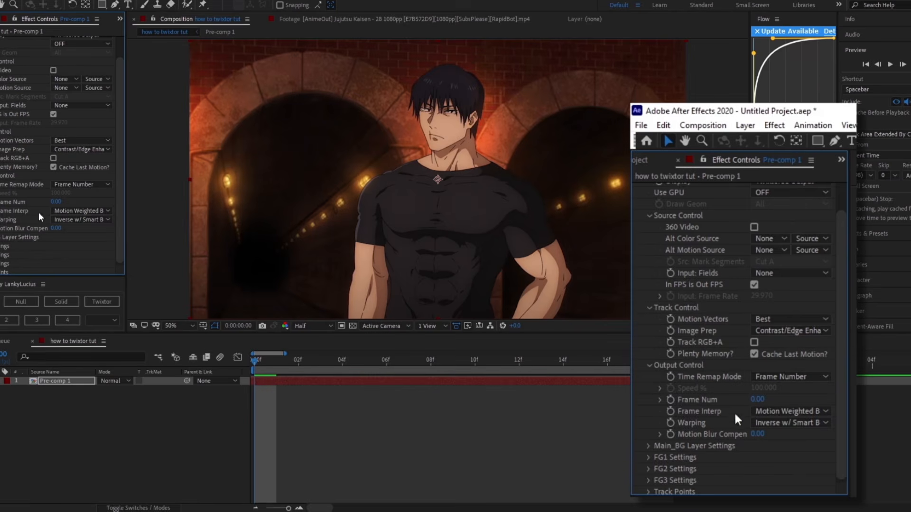
click(78, 220)
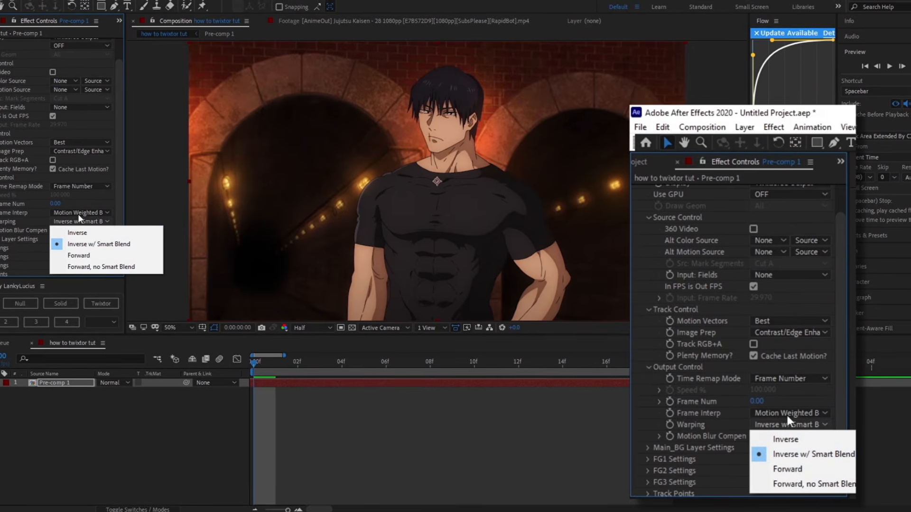
click(78, 214)
click(79, 213)
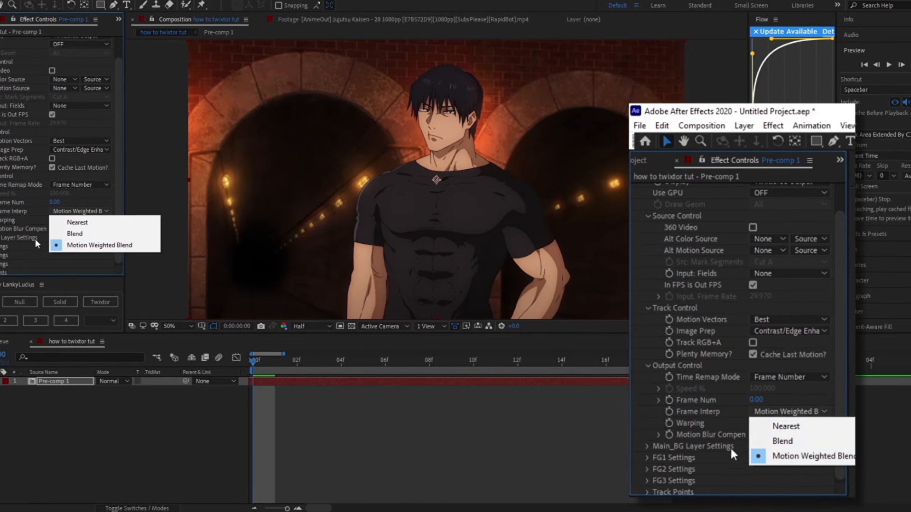
click(87, 245)
Step: Turn off In FPS is Out FPS and copy the composition's 23.976 frame rate into Twixtor Pro's Input: Frame Rate
scroll(96, 162, up, 2)
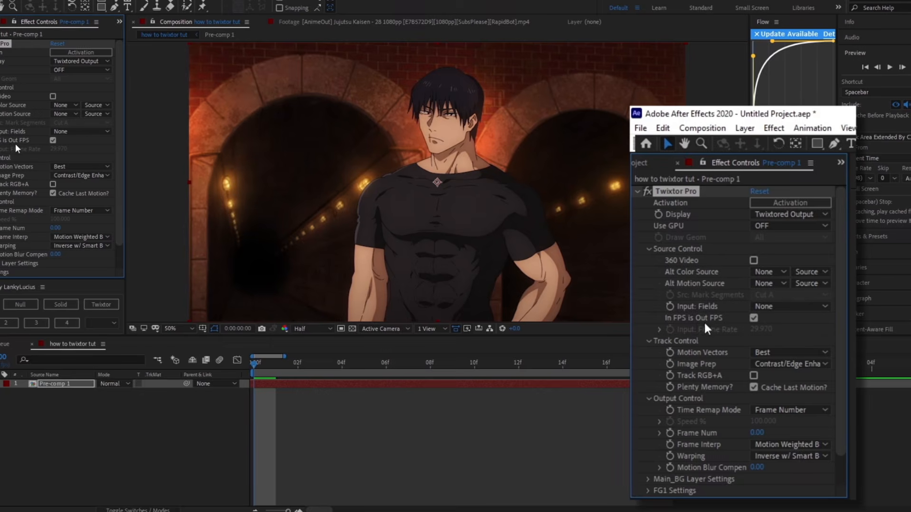
click(54, 138)
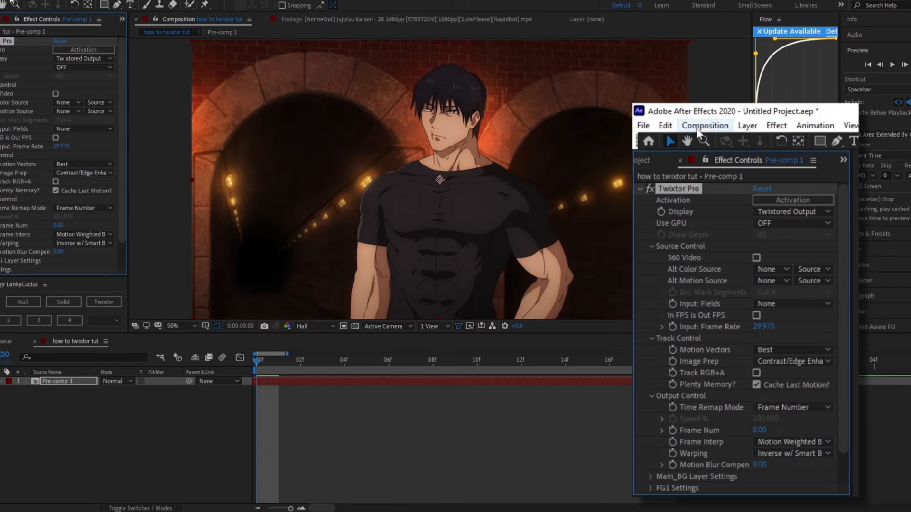
click(699, 128)
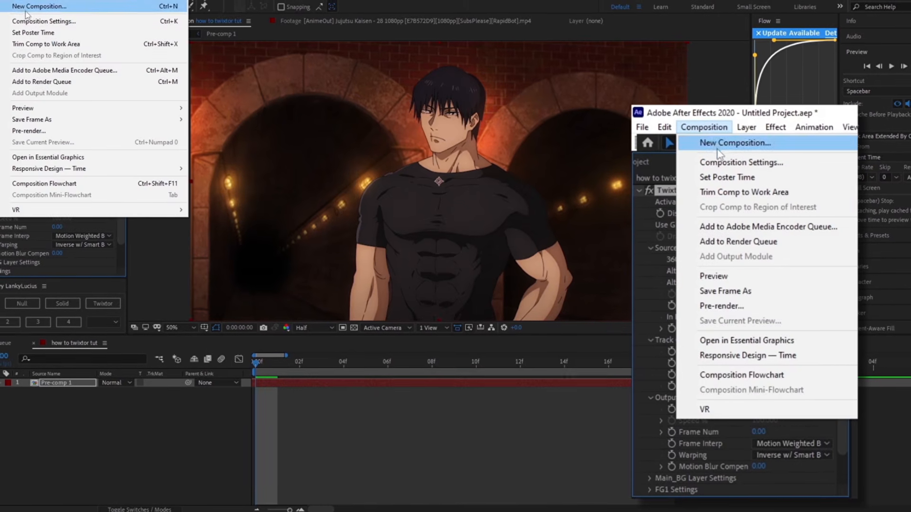
click(726, 161)
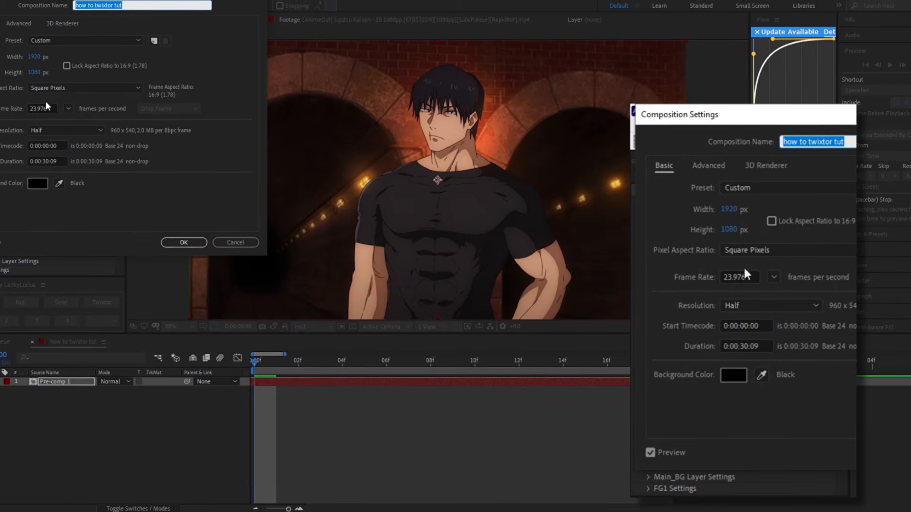
click(719, 279)
key(ctrl+c)
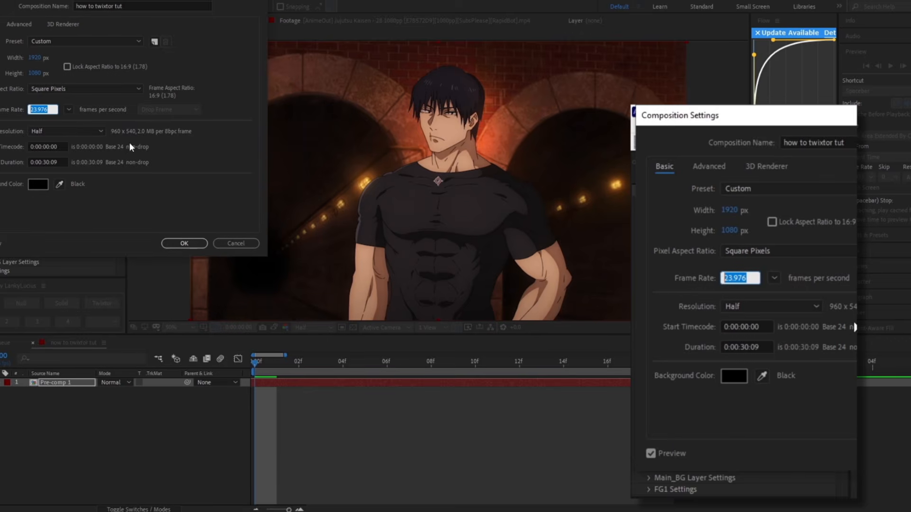
click(200, 243)
click(61, 147)
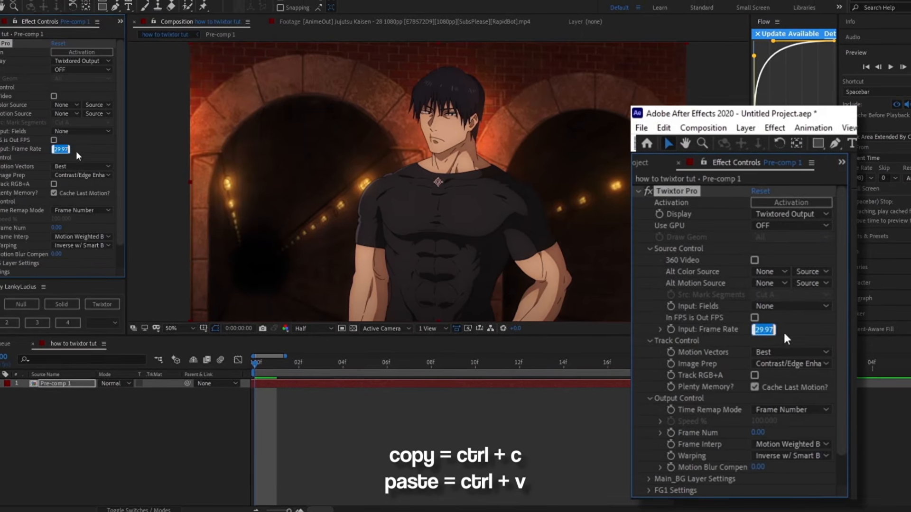
key(ctrl+v)
key(Return)
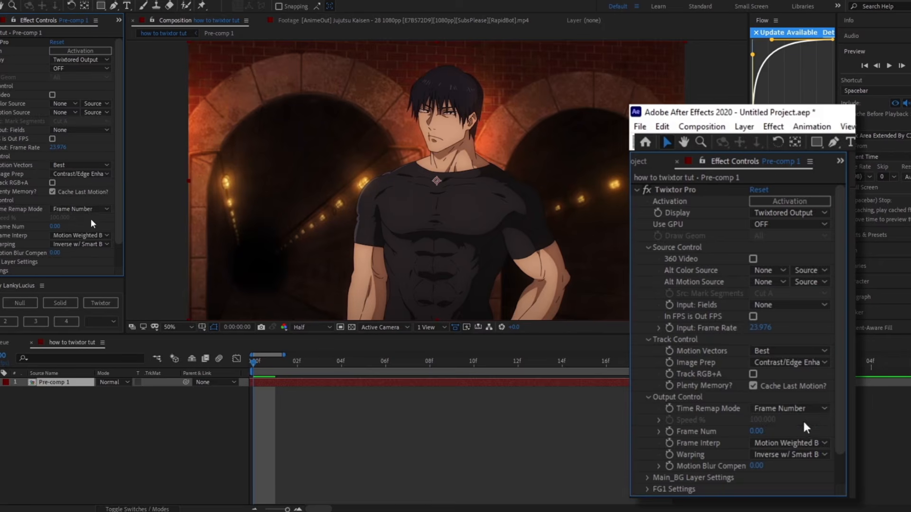
Step: Start keyframing Frame Num at the first frame and move the playhead to Pre-comp 1's last frame at 0:00:00:18
click(670, 430)
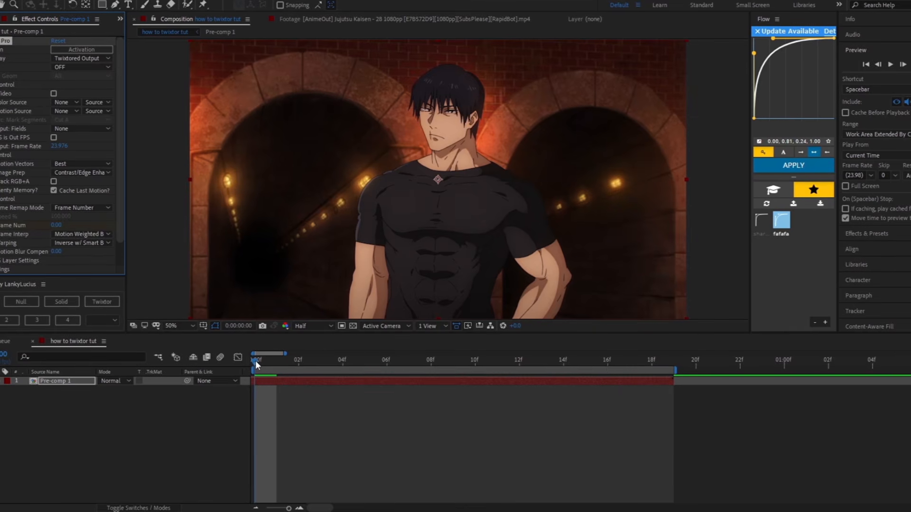
drag(255, 360, 659, 373)
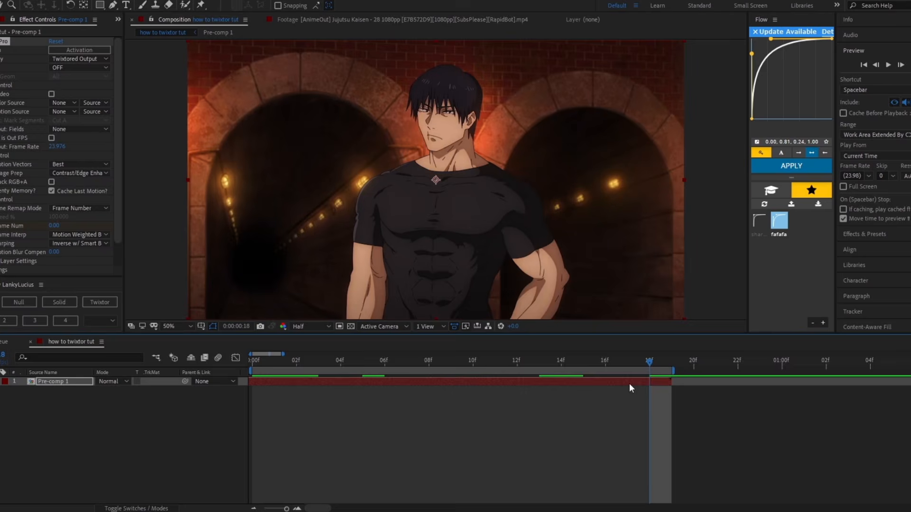
Step: Open Pre-comp 1, check how many layers it contains, and return to the how to twixtor tut composition
double_click(465, 380)
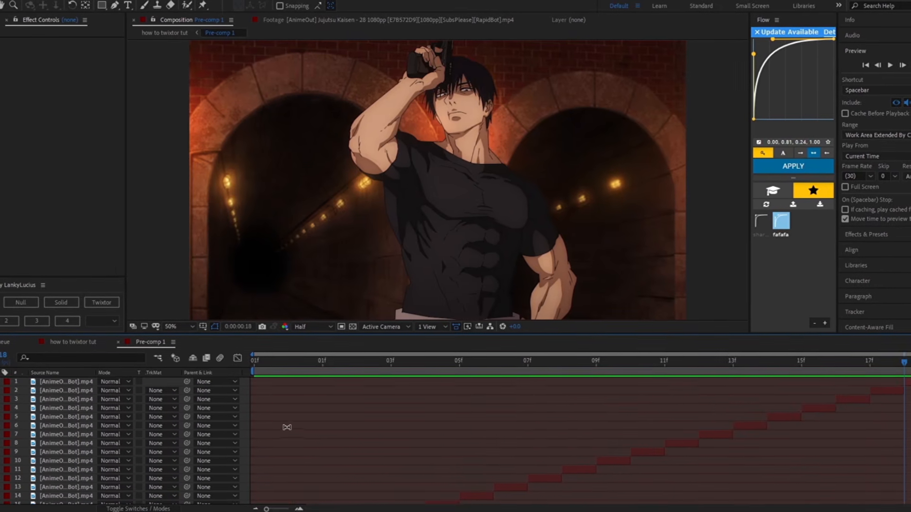
scroll(11, 429, down, 3)
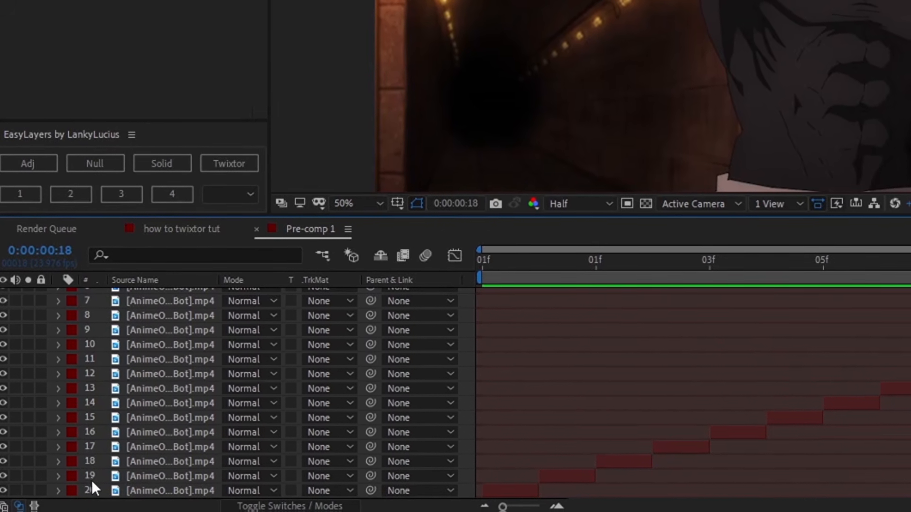
click(182, 230)
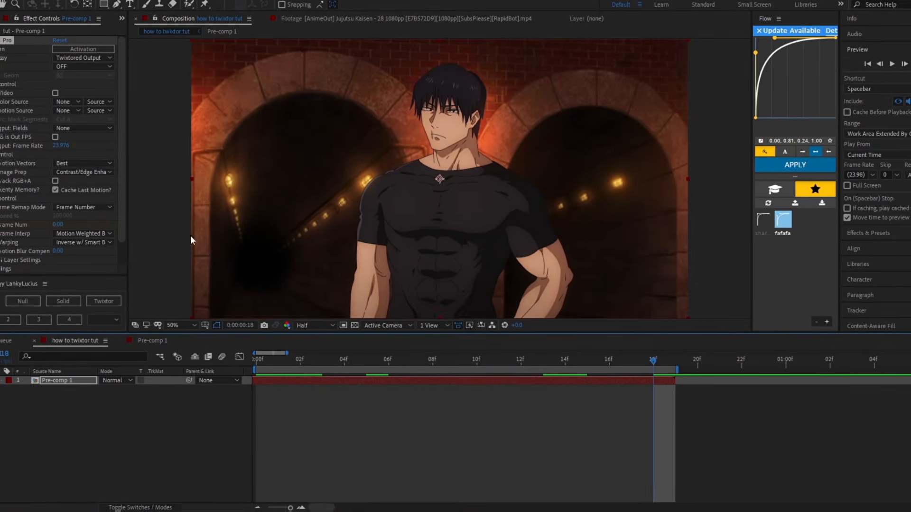
Step: Set Twixtor Pro's Frame Num to 19 at 0:00:00:18 and preview the clip from the first frame
scroll(72, 128, down, 3)
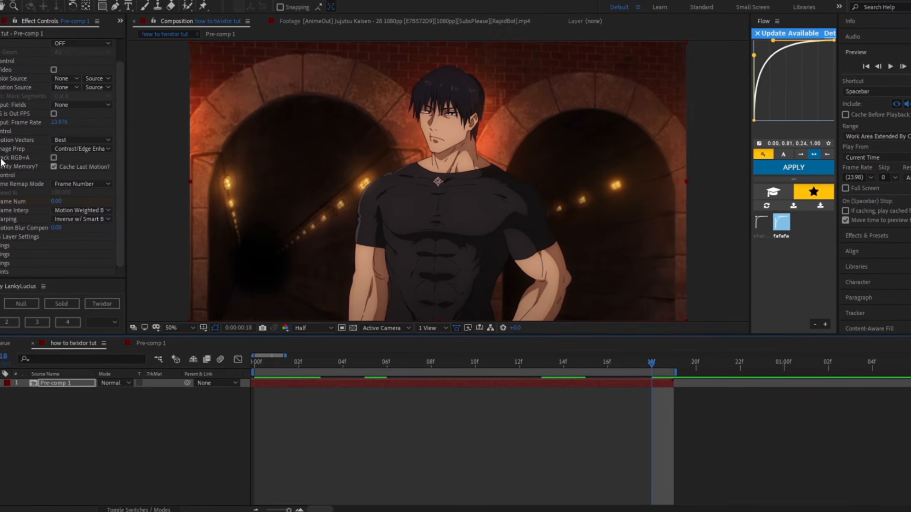
click(56, 200)
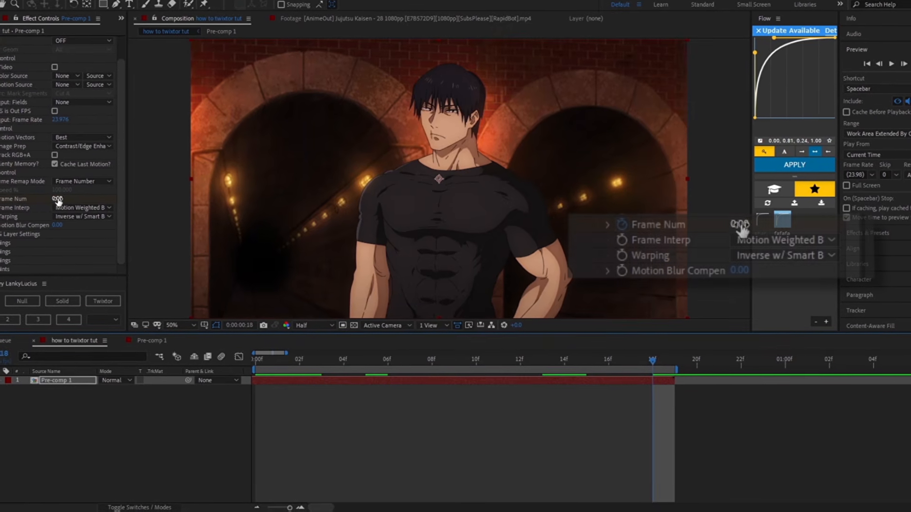
text(19)
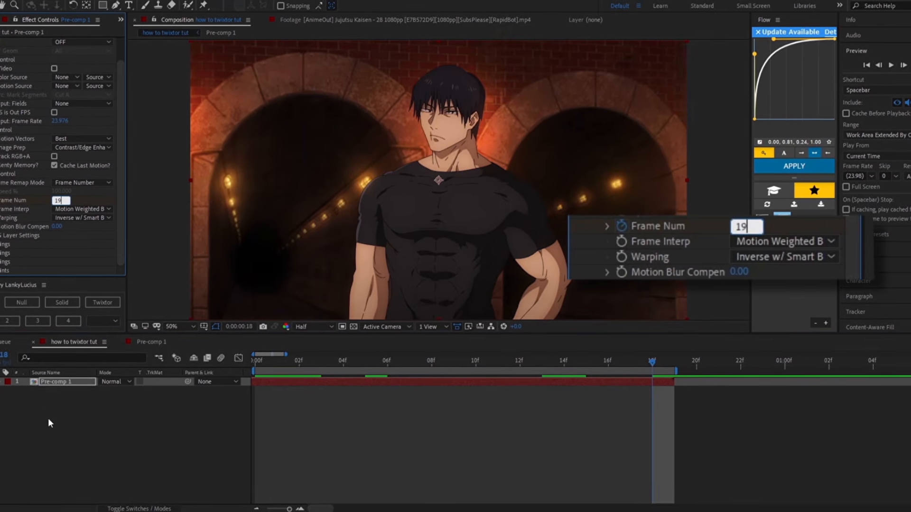
key(Return)
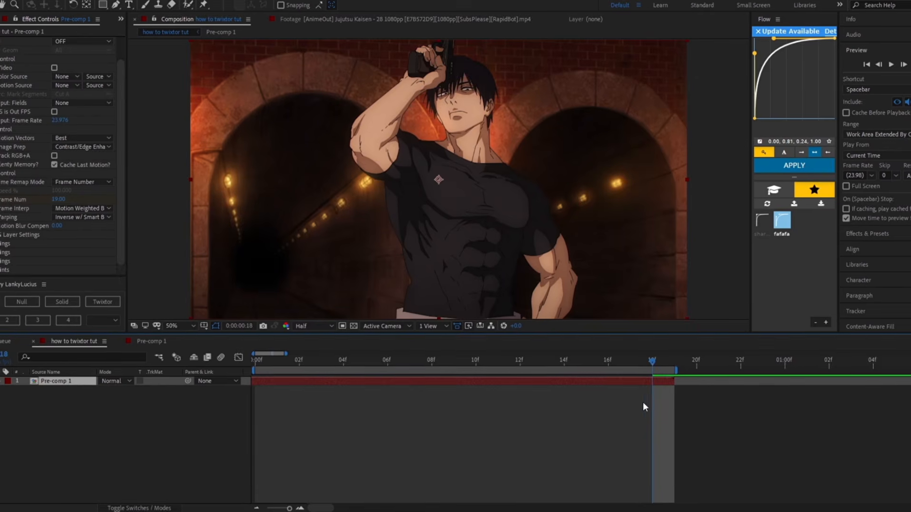
key(space)
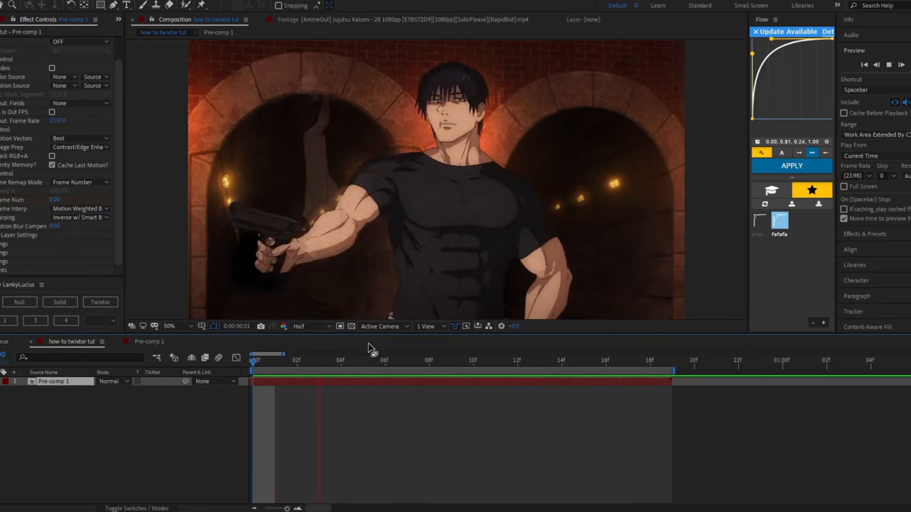
key(space)
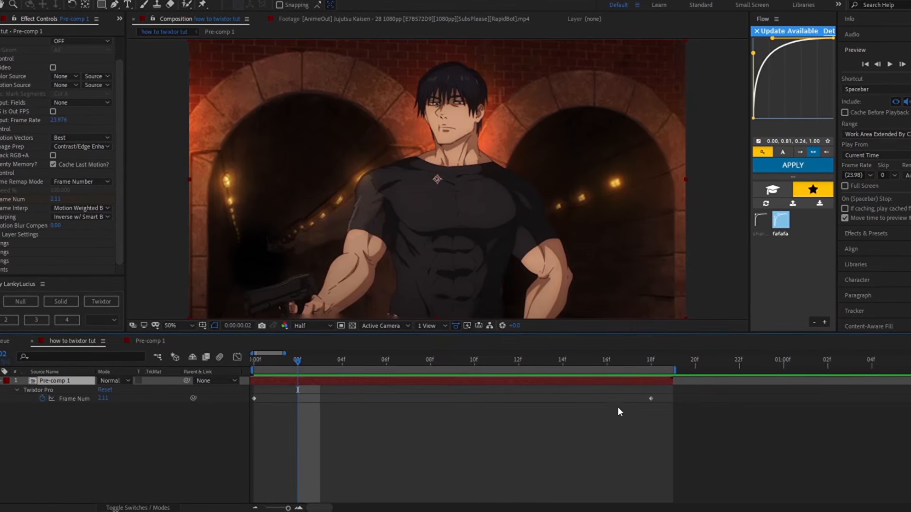
Step: Reveal Pre-comp 1's keyframes, select both Frame Num keyframes and apply Easy Ease to them
key(u)
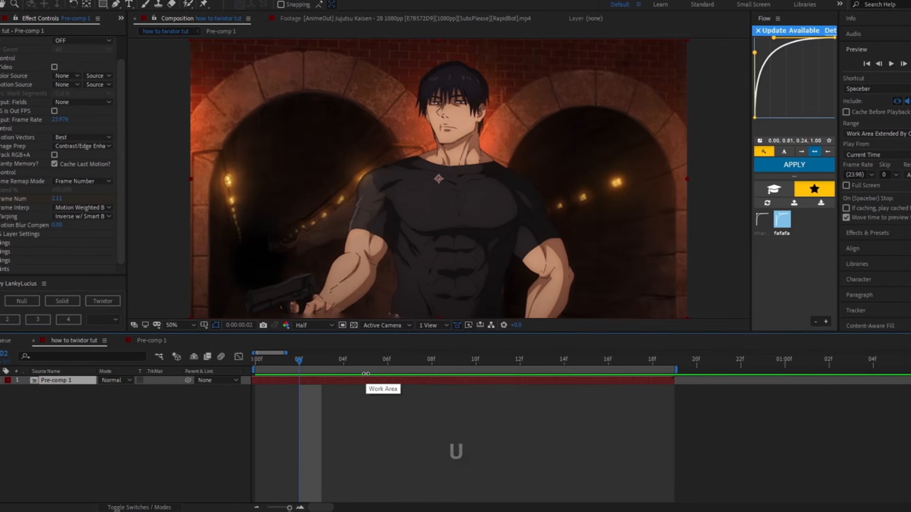
key(u)
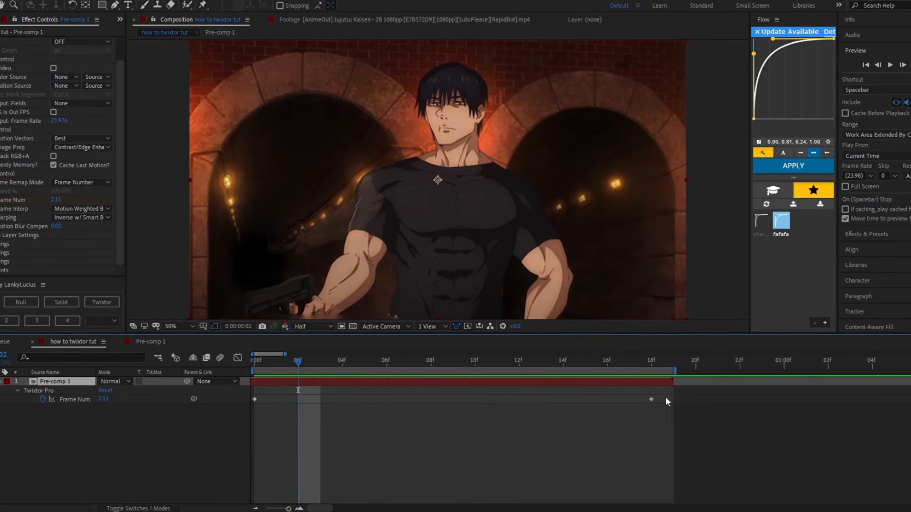
drag(669, 397, 232, 415)
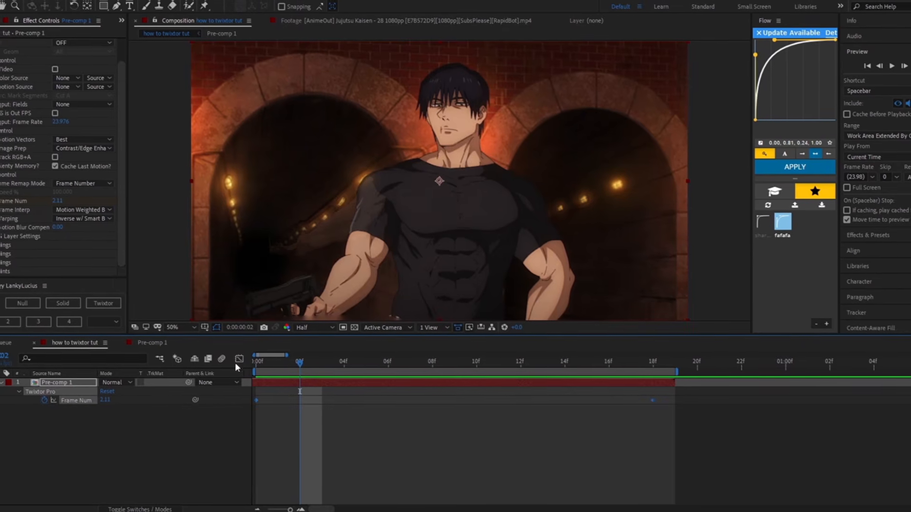
key(F9)
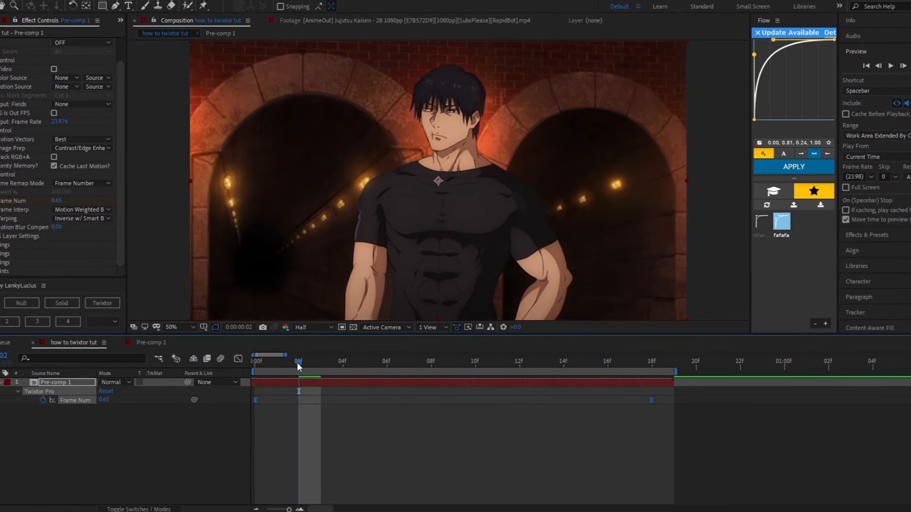
Step: Return to the first frame and preview the eased Twixtor motion
drag(299, 362, 256, 363)
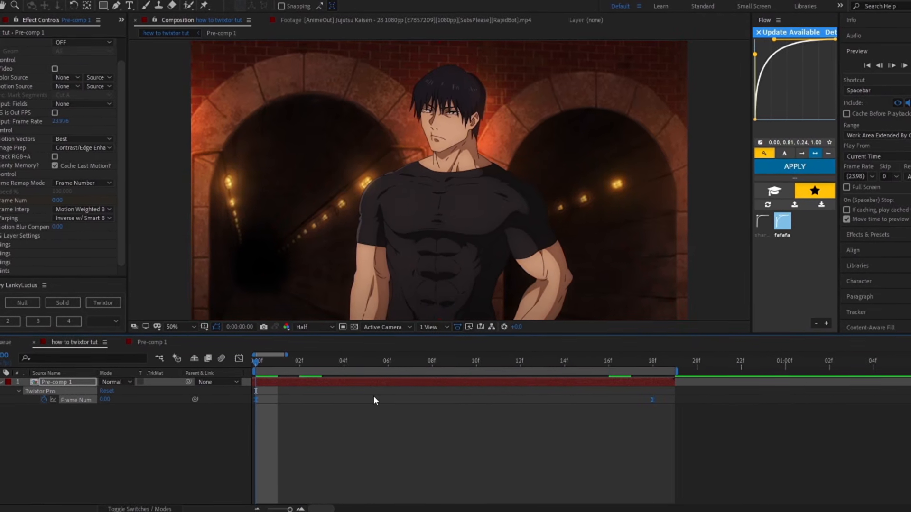
key(space)
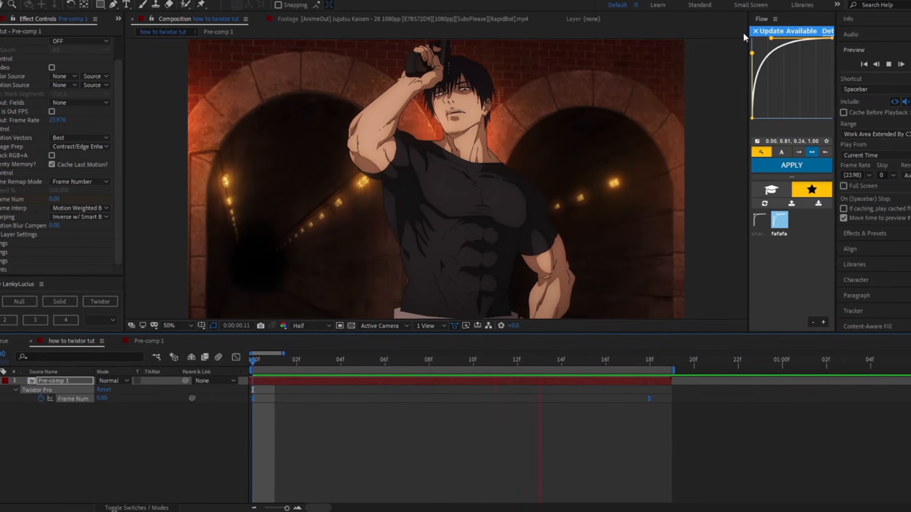
key(space)
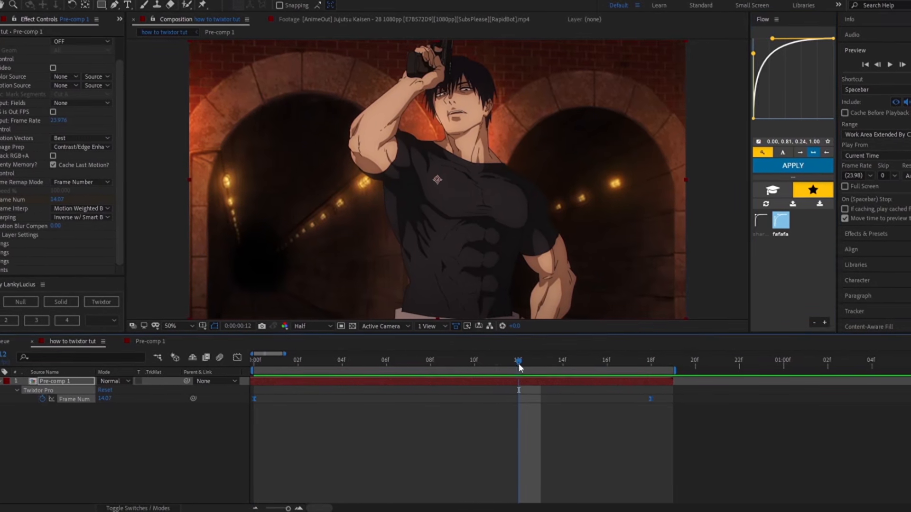
key(space)
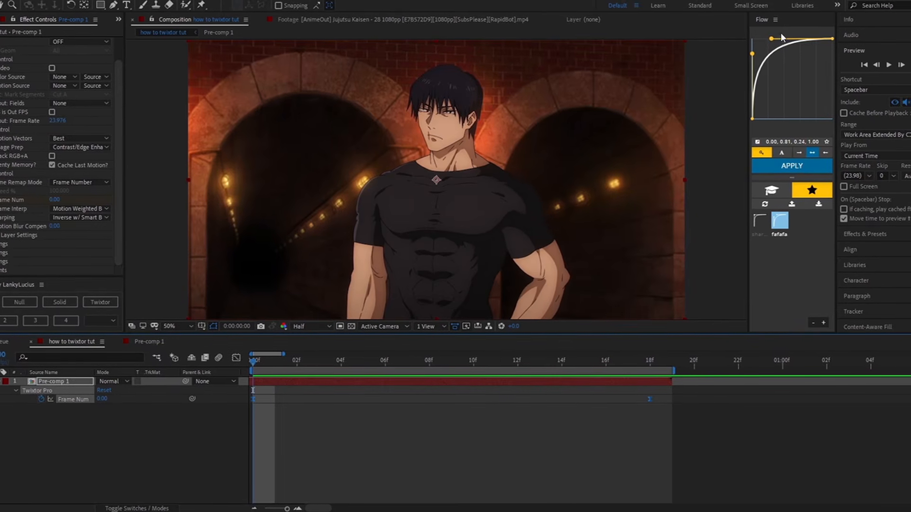
Step: Try a softer Flow curve, then apply the fafafa preset to the Frame Num keyframes and preview from the first frame
click(754, 58)
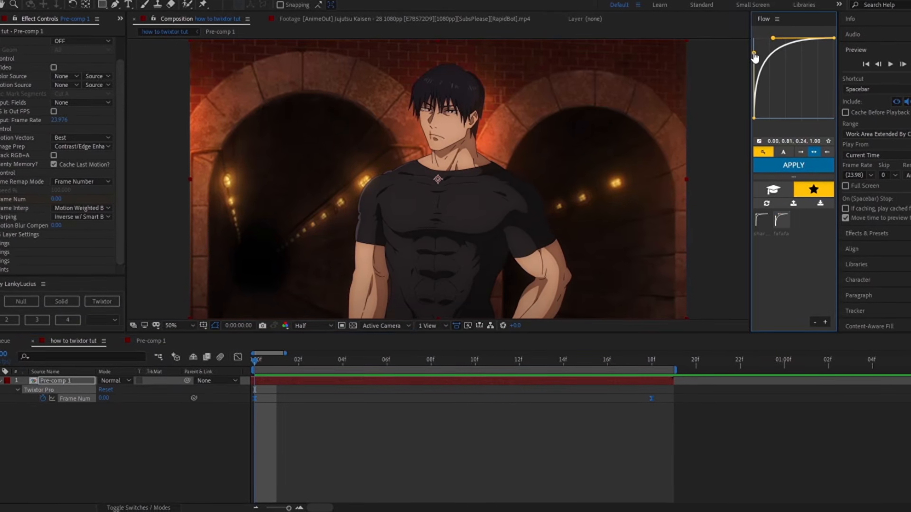
click(781, 221)
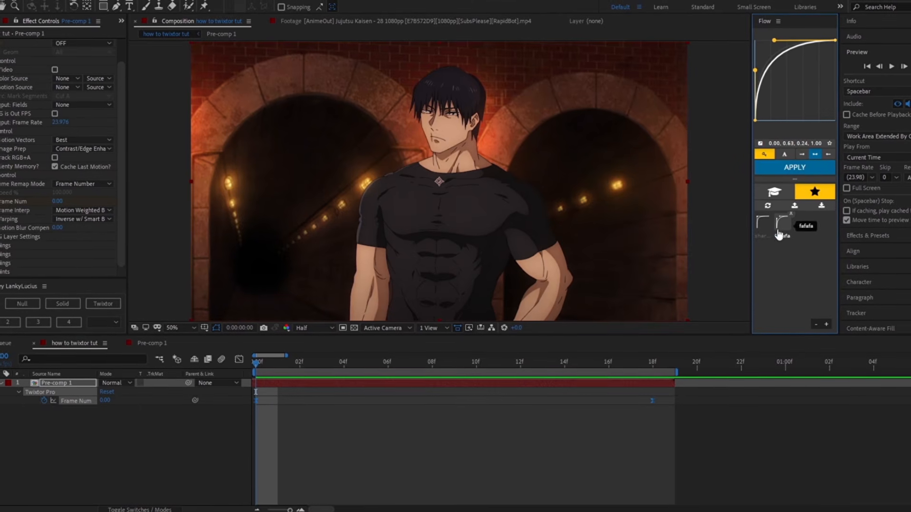
drag(253, 363, 255, 409)
key(space)
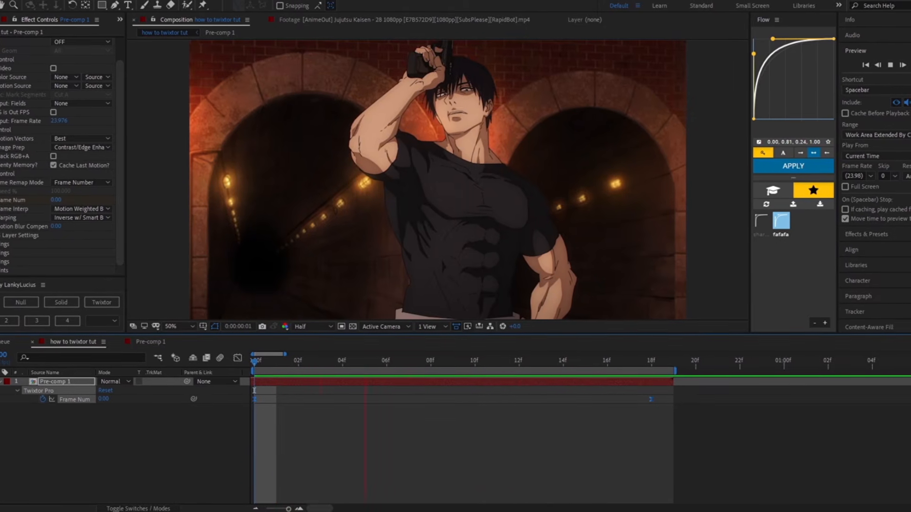
Step: Soften the Flow curve to 0.00, 0.45, 0.53, 1.00, apply it to the Frame Num keyframes and preview the motion from the first frame
drag(755, 79, 754, 85)
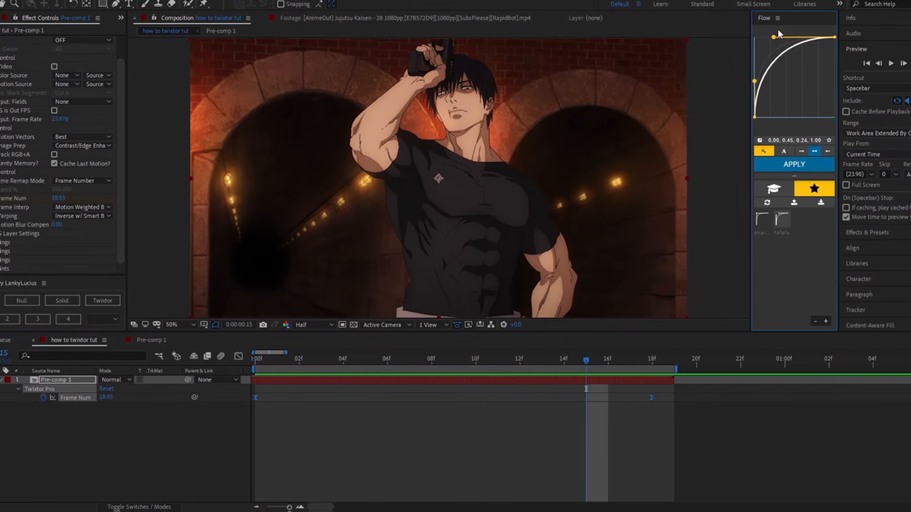
drag(782, 41, 797, 39)
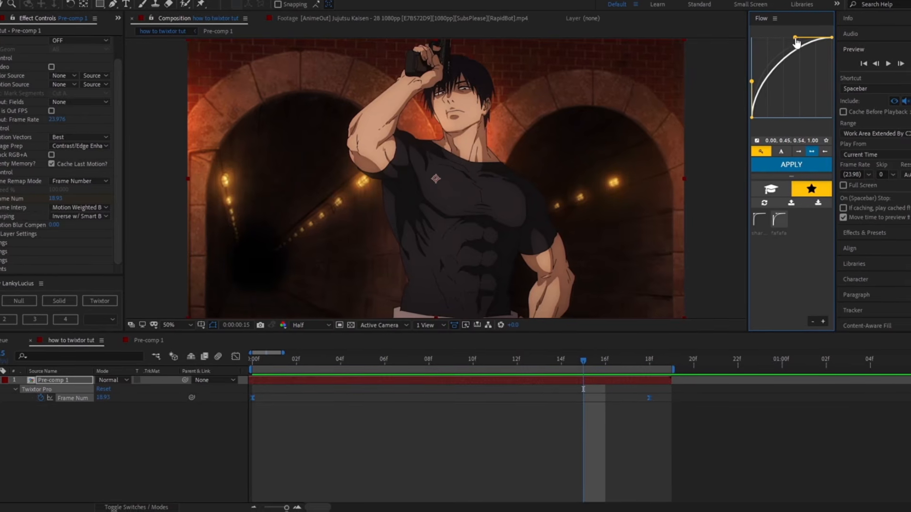
click(816, 169)
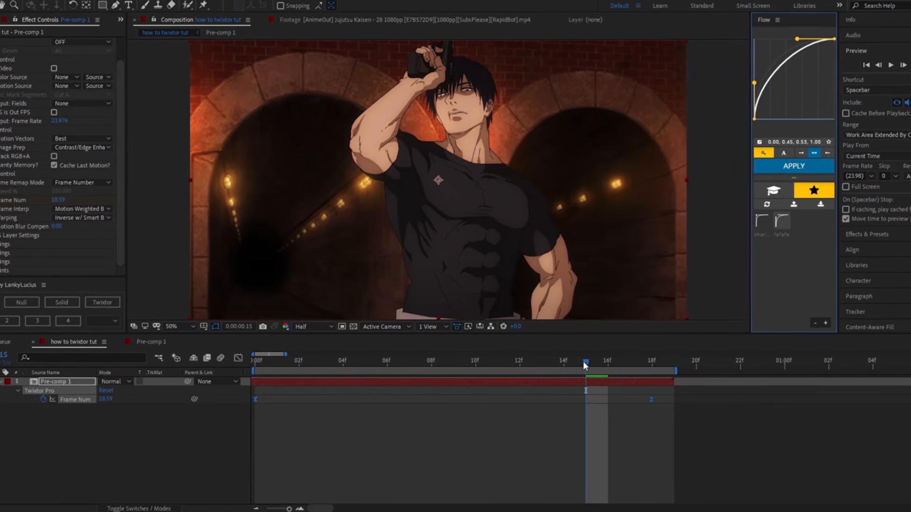
key(Home)
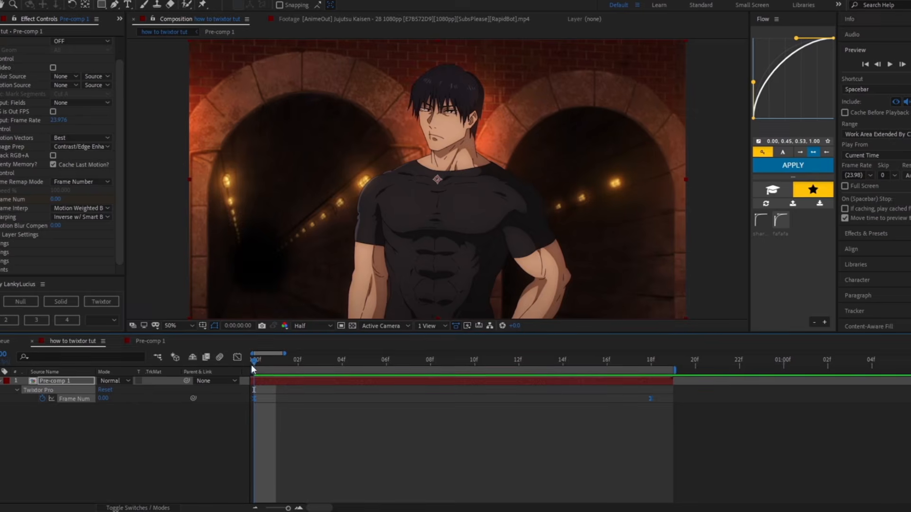
key(space)
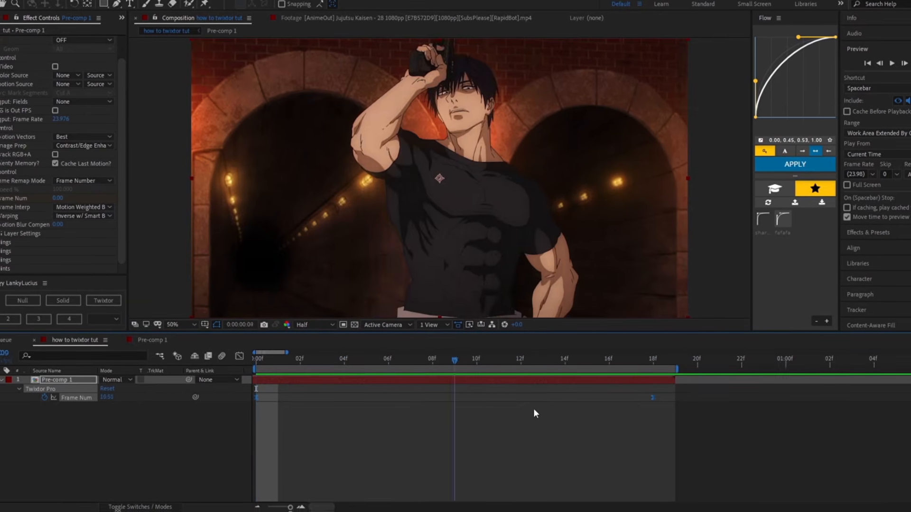
click(254, 359)
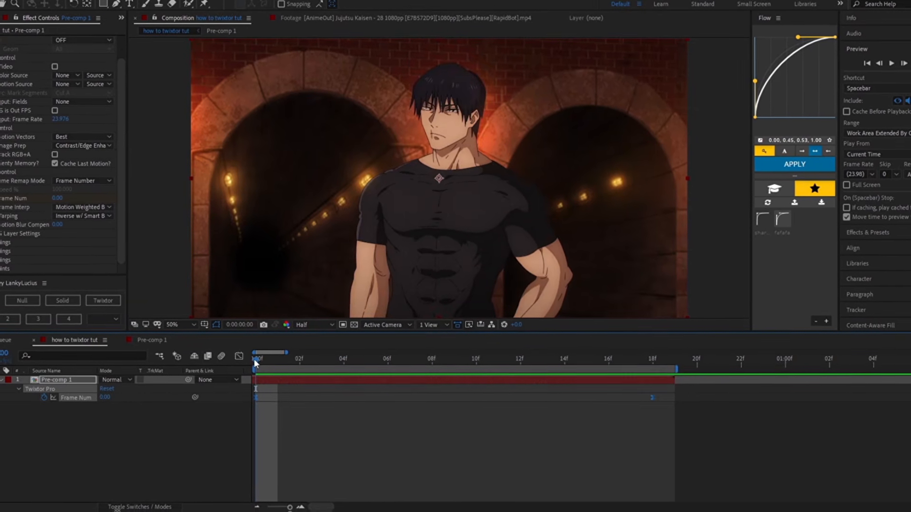
drag(254, 359, 594, 405)
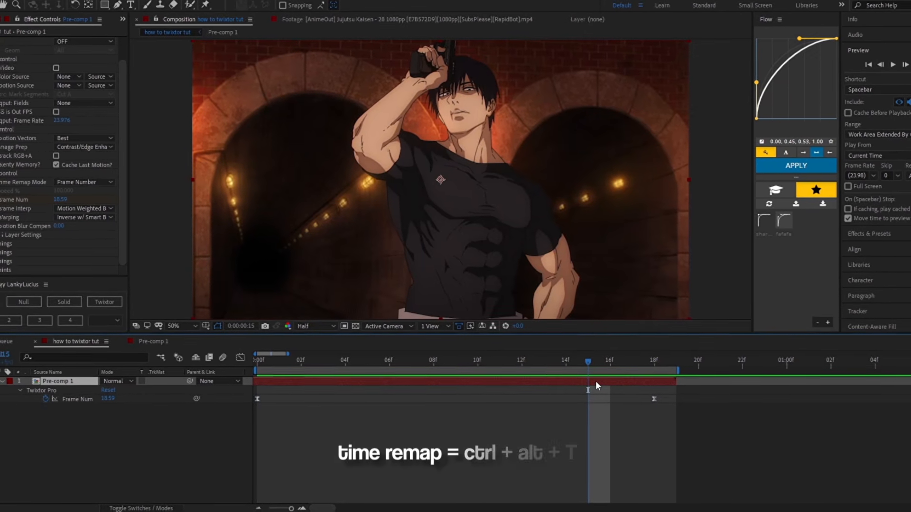
Step: Enable time remapping on Pre-comp 1 and extend the work area's end to about 0:00:02:05
key(ctrl+alt+t)
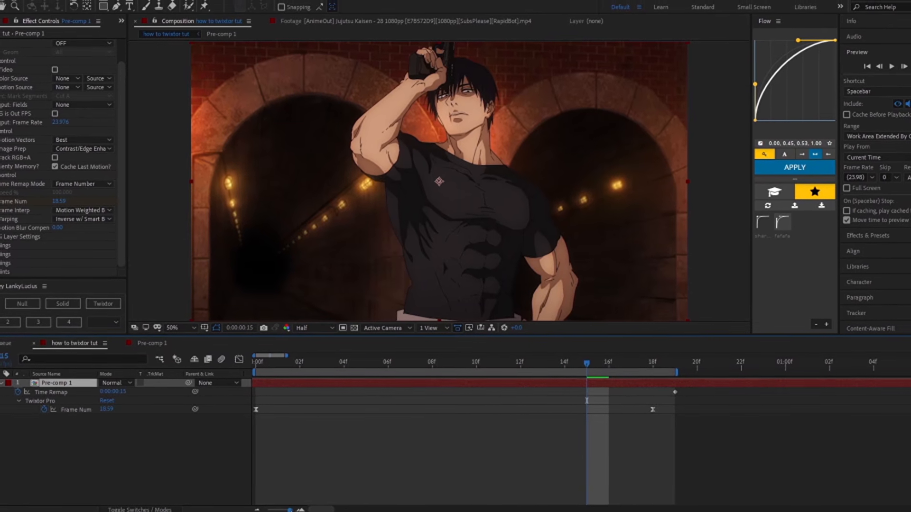
drag(291, 510, 290, 511)
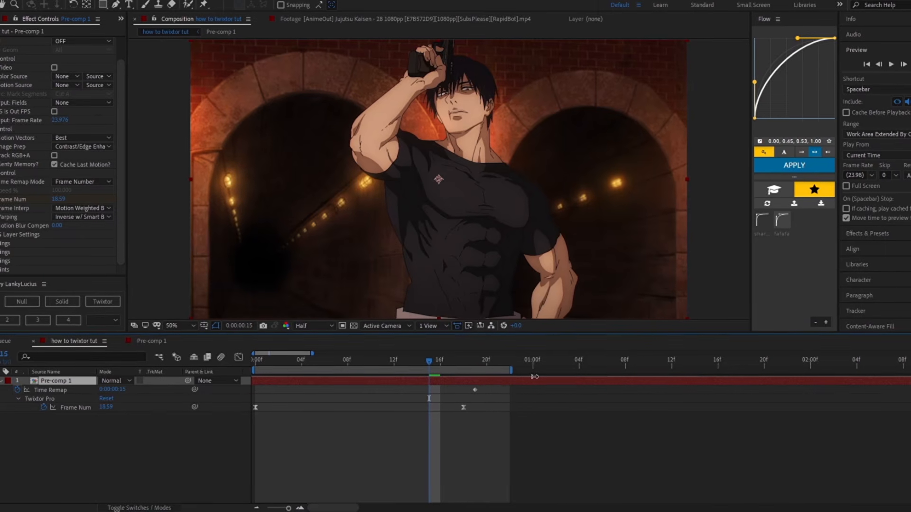
drag(535, 376, 702, 392)
drag(429, 360, 588, 372)
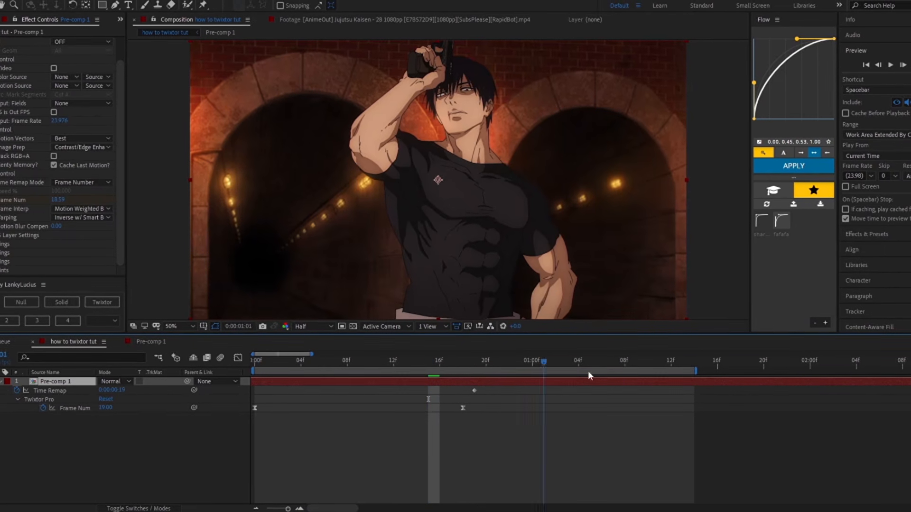
key(space)
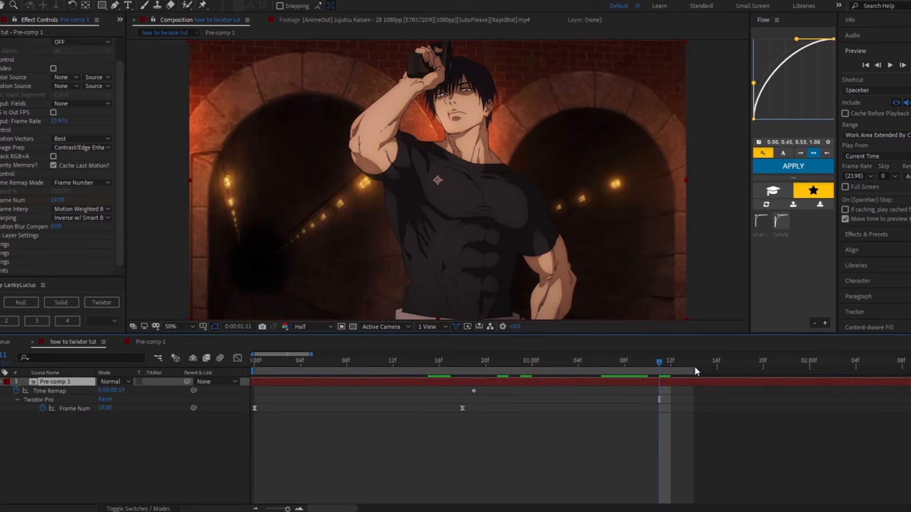
drag(695, 370, 869, 370)
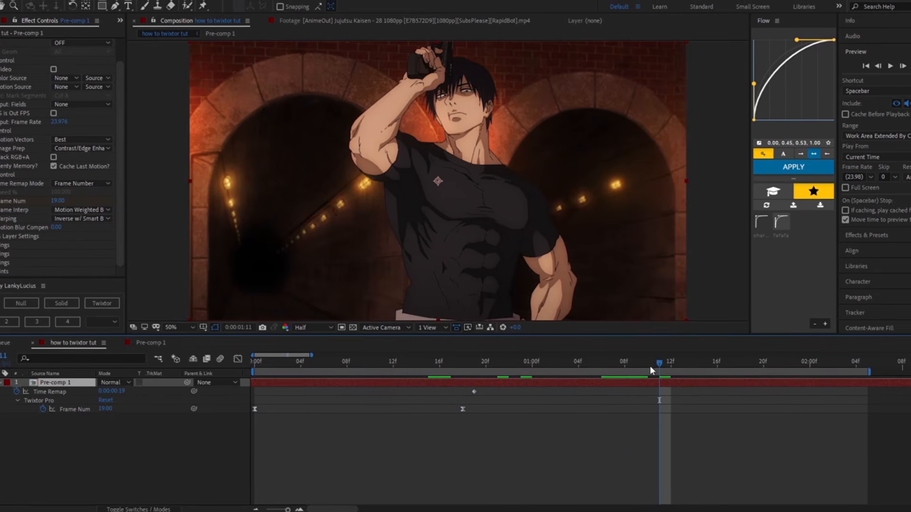
Step: Move the last Frame Num keyframe to 0:00:01:23 to stretch the slow motion
drag(657, 365, 798, 379)
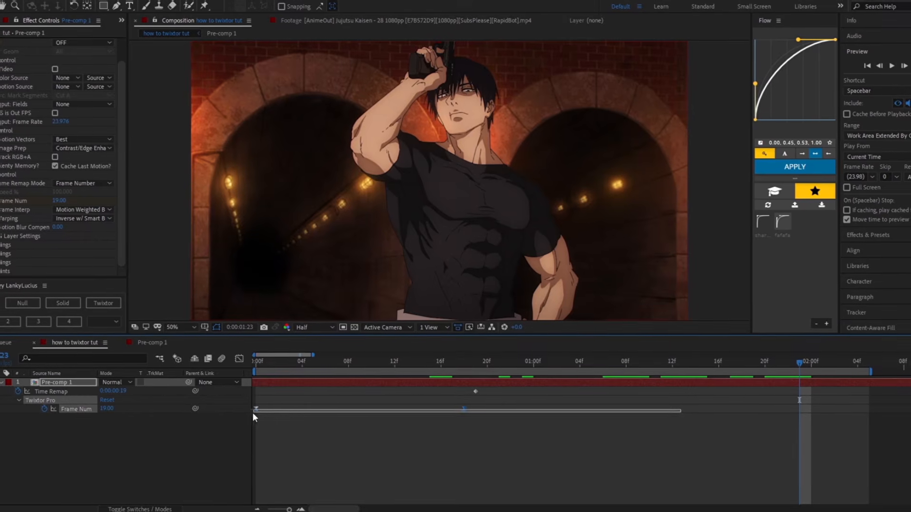
drag(252, 413, 238, 411)
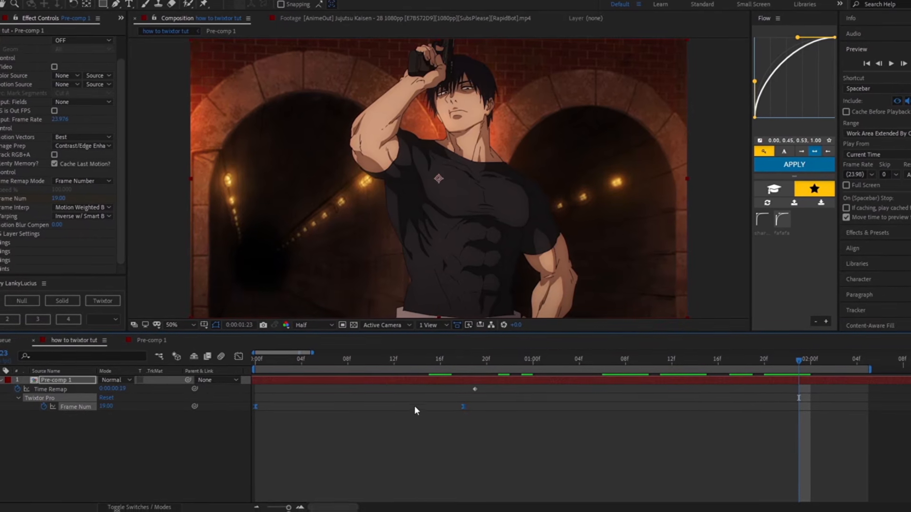
mouse_move(463, 409)
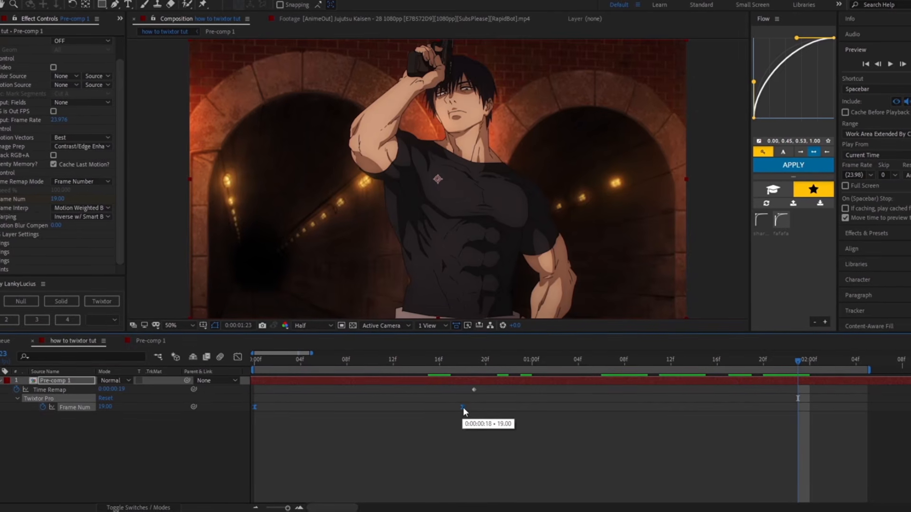
drag(464, 407, 797, 433)
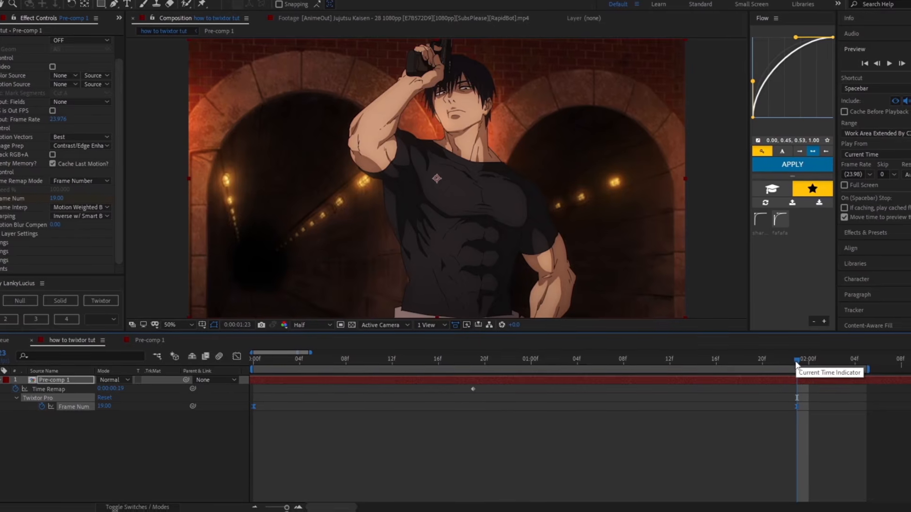
Step: Split Pre-comp 1 at 0:00:02:00, delete the part after it and preview the lengthened clip
drag(799, 363, 810, 364)
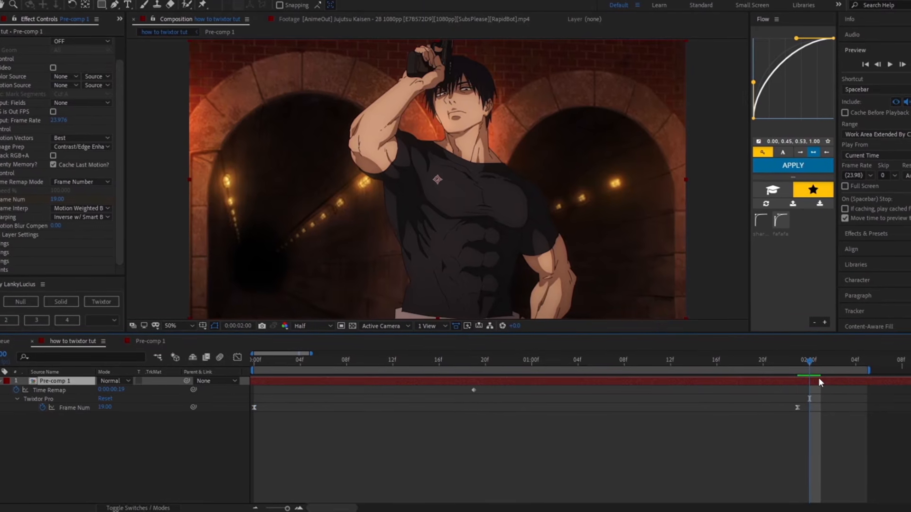
key(ctrl+shift+d)
key(Delete)
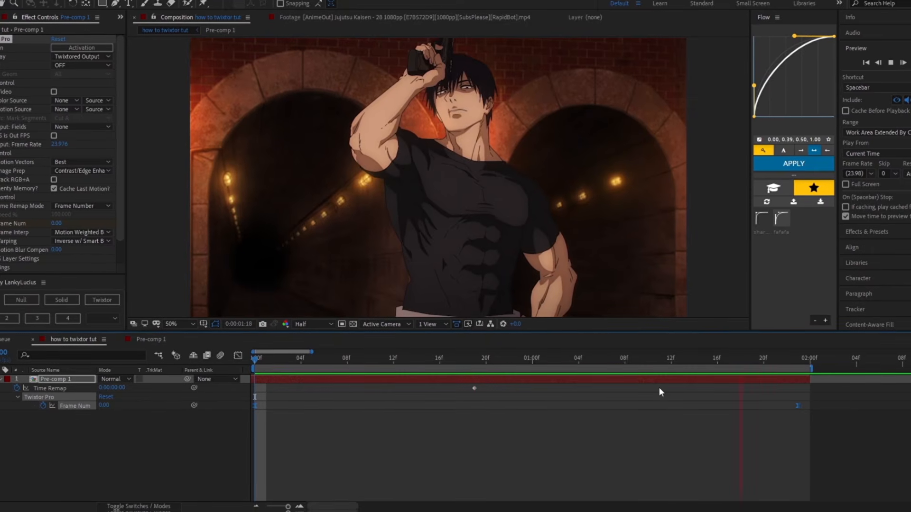
key(space)
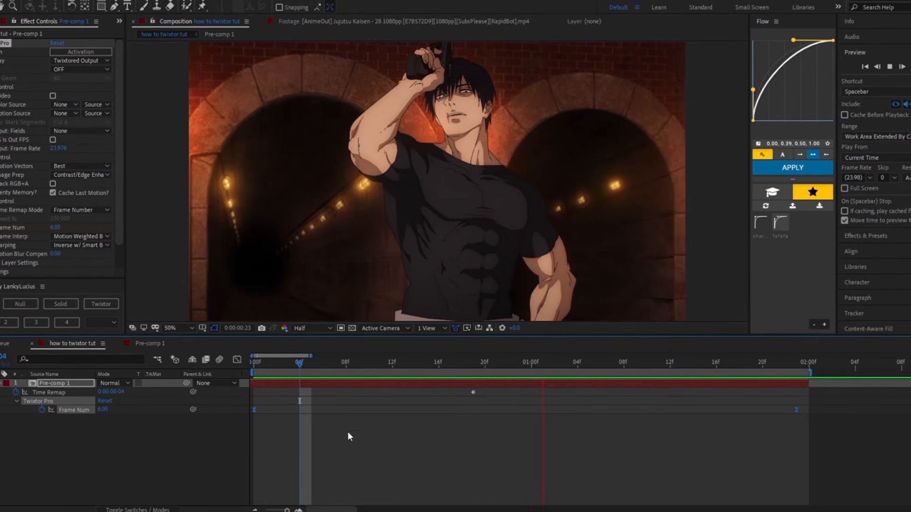
key(space)
Step: Display Frame Num as a value graph in the Graph Editor and adjust the last keyframe's easing handle
click(236, 357)
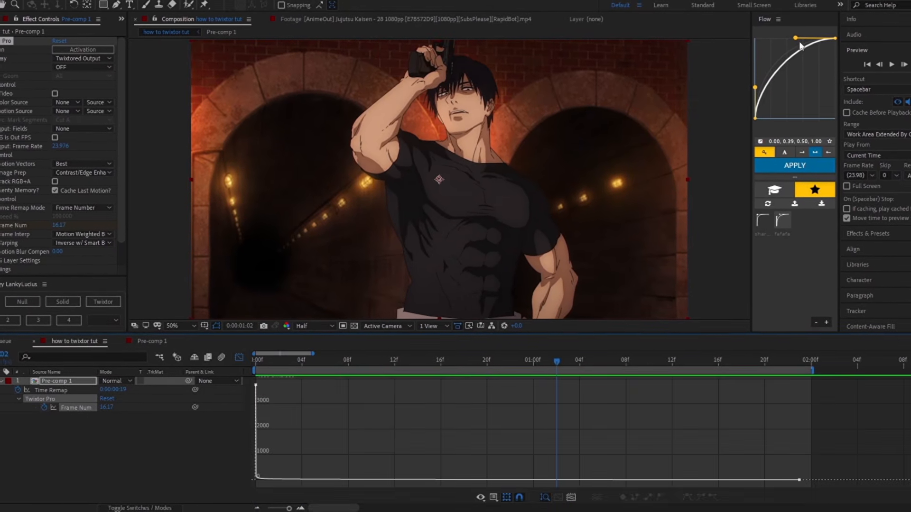
click(237, 357)
drag(805, 403, 143, 412)
click(239, 358)
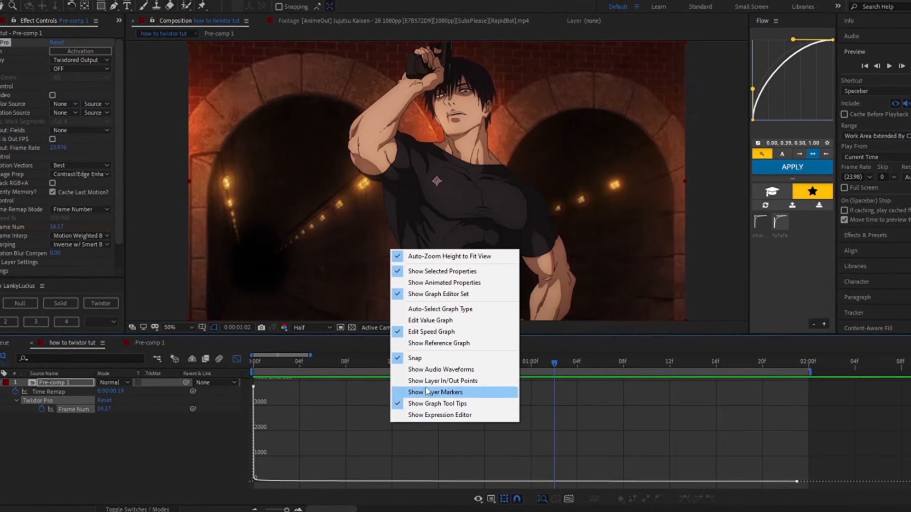
click(413, 319)
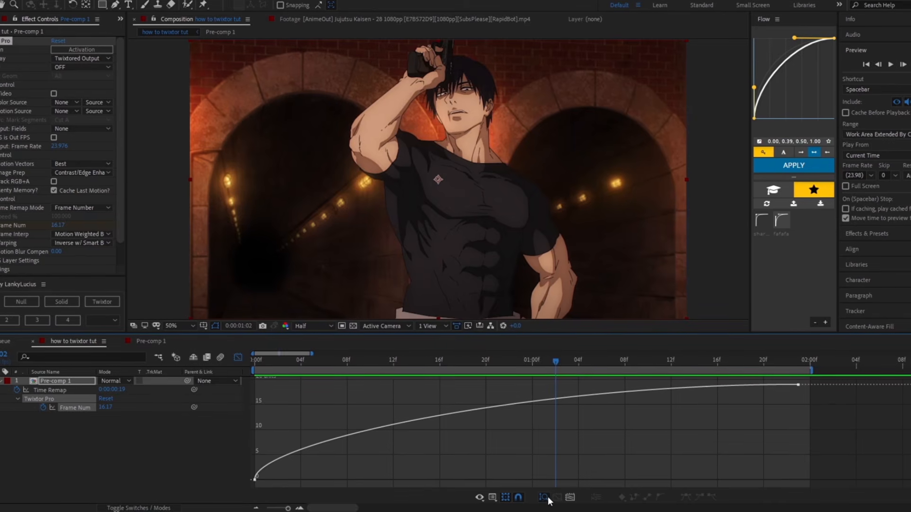
click(795, 384)
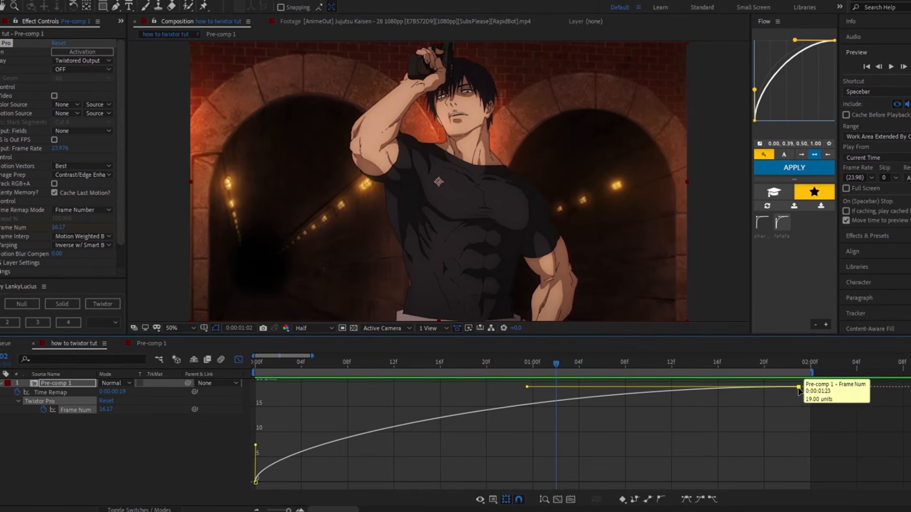
drag(528, 384, 507, 470)
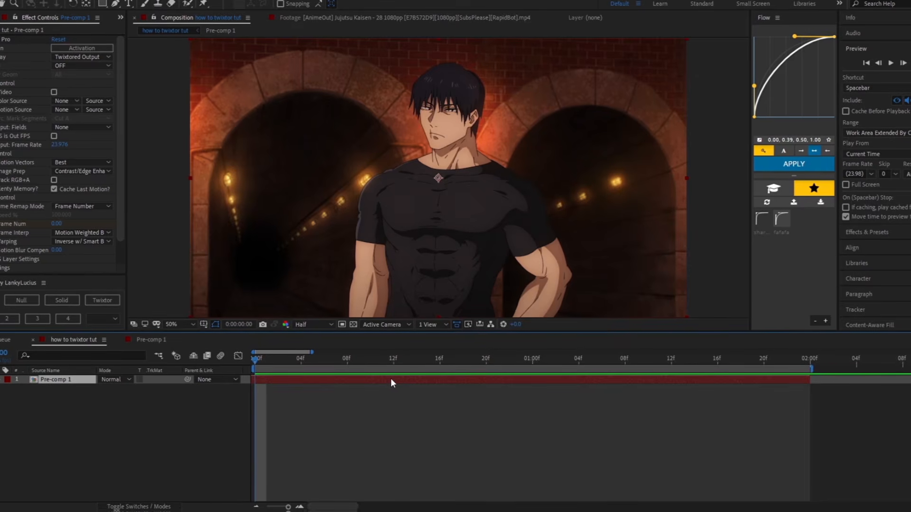
Step: Add the RSMB Pro effect to Pre-comp 1 and set its Main_BG Blur Amt to 0.2
key(ctrl+space)
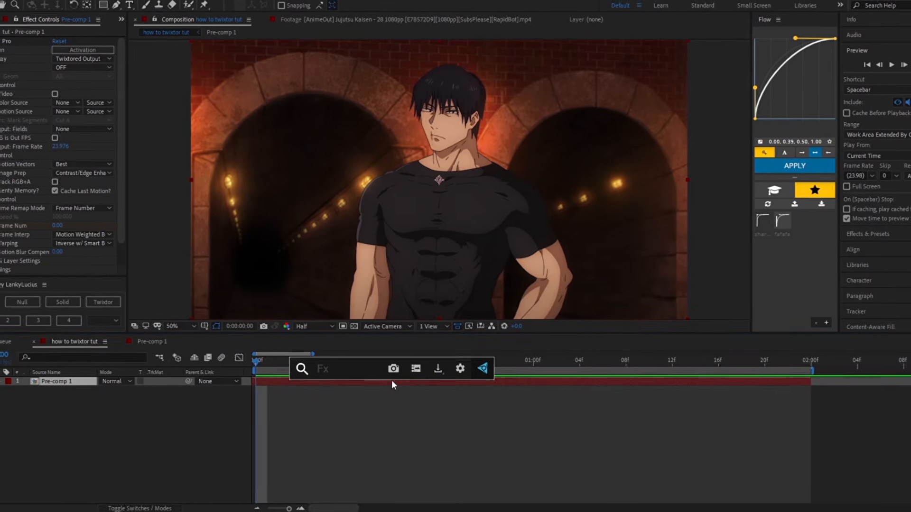
text(rsmbn)
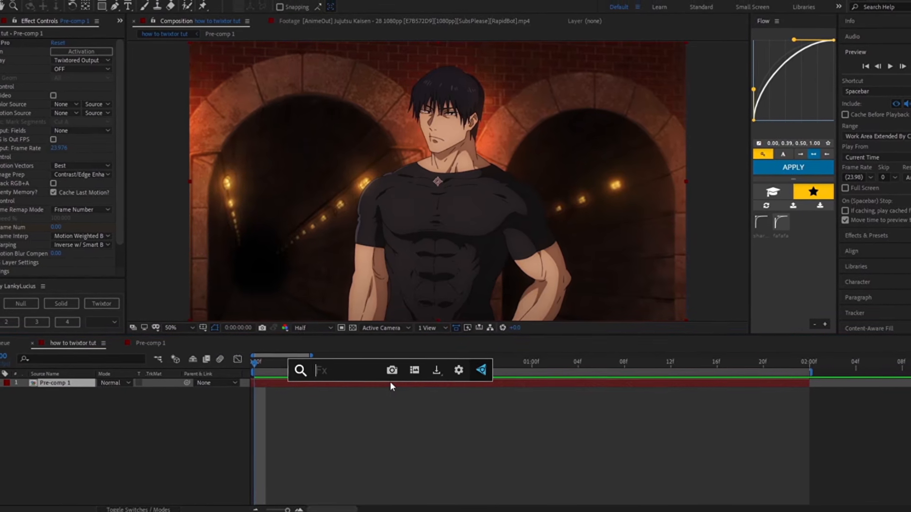
key(BackSpace)
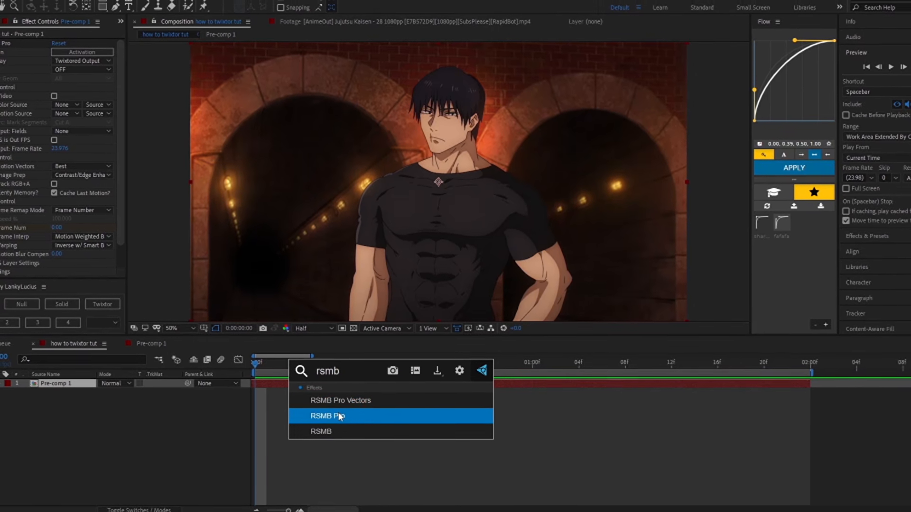
click(337, 410)
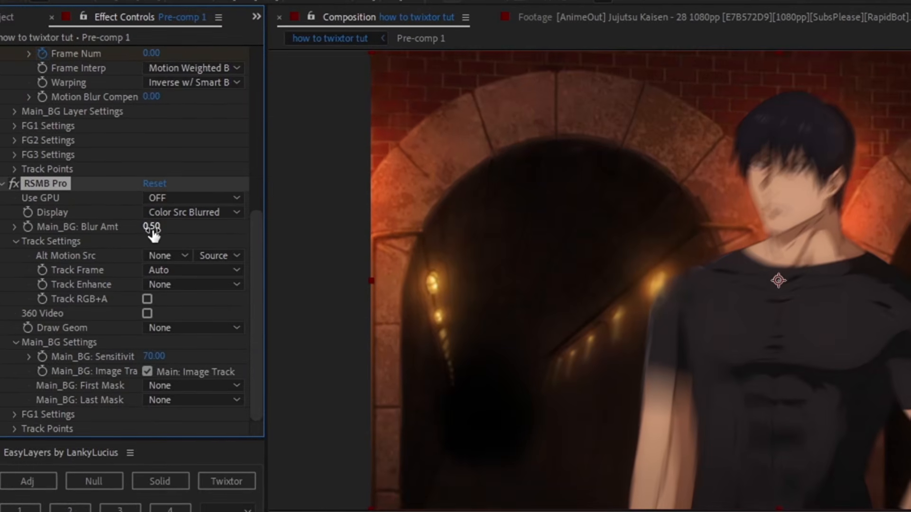
click(151, 228)
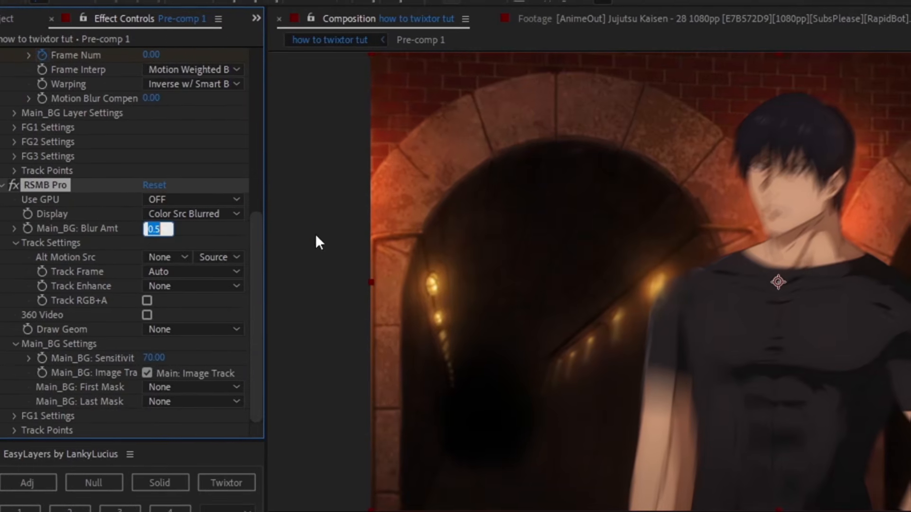
text(0.2)
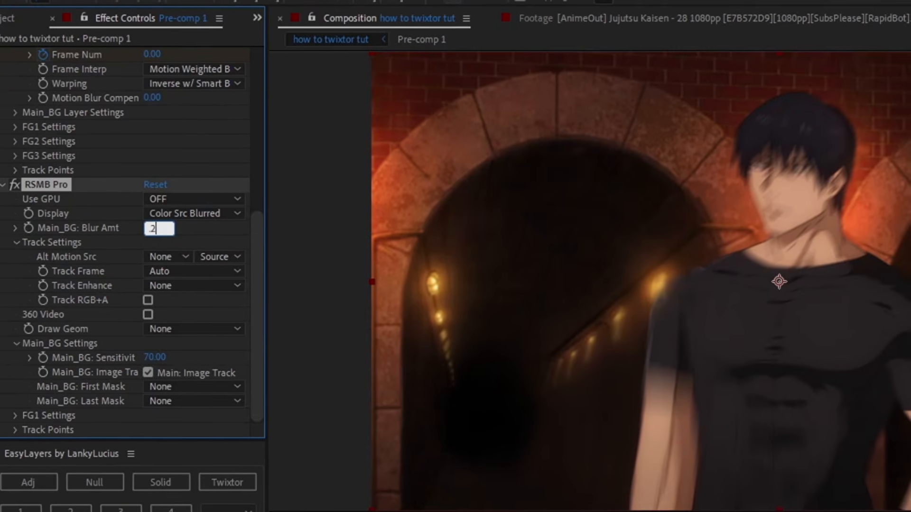
click(379, 391)
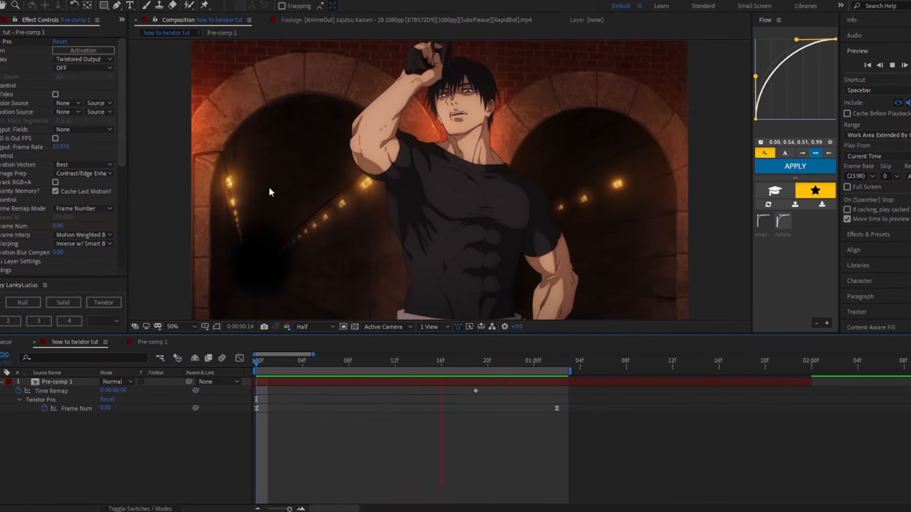
scroll(27, 105, down, 3)
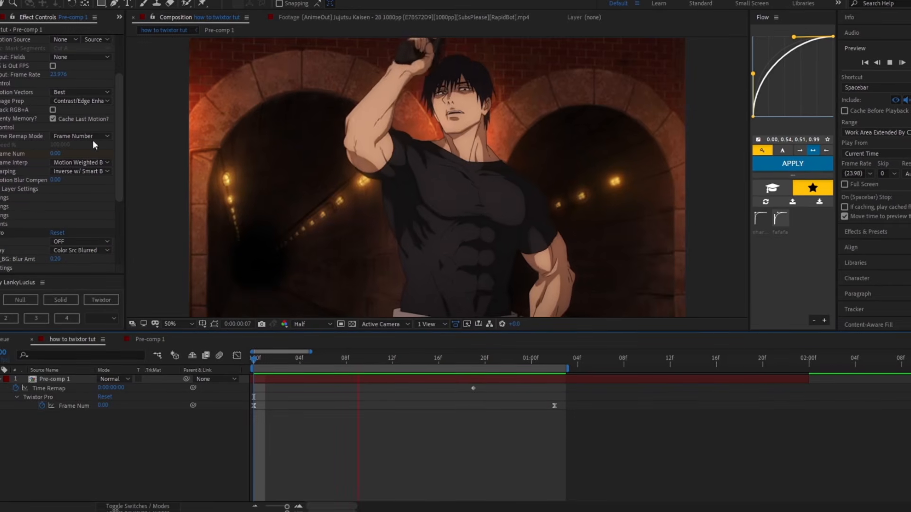